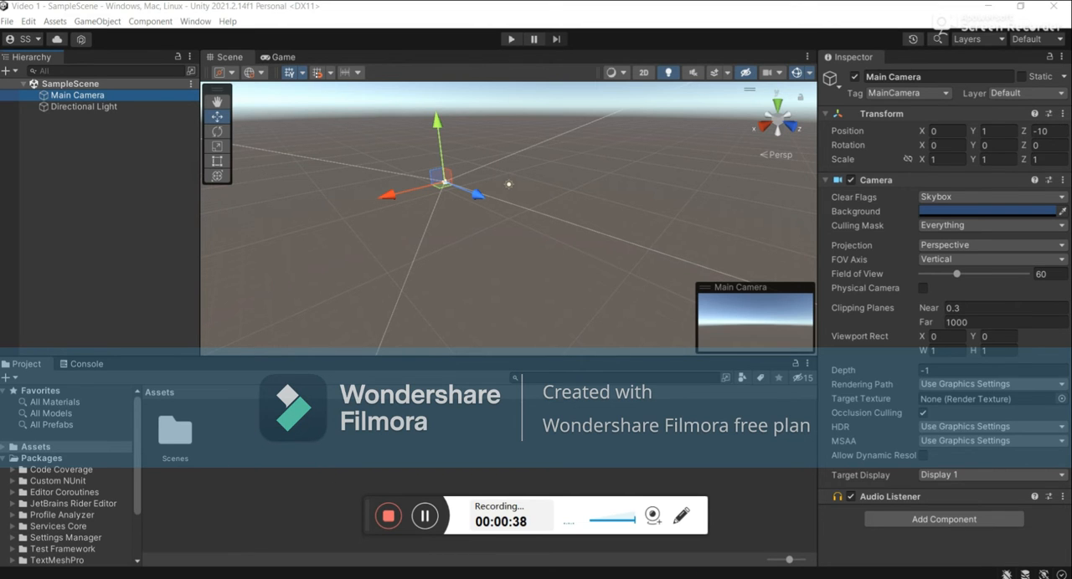
Switch to Unity Hub, view the installed editors and the versions offered for installation, and return to the Unity editor.
key("alt+Tab")
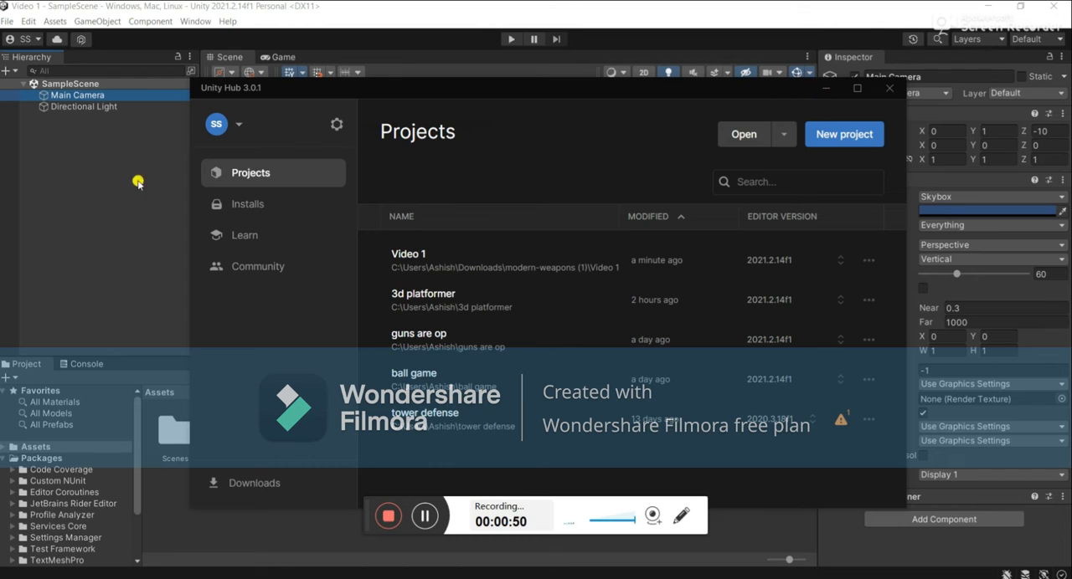
left_click(257, 206)
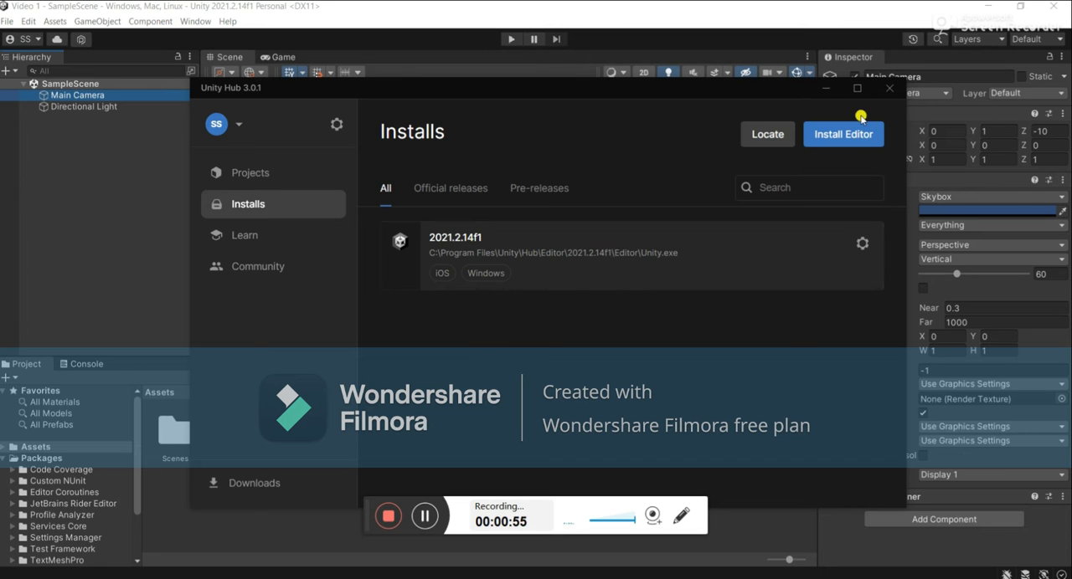
left_click(843, 135)
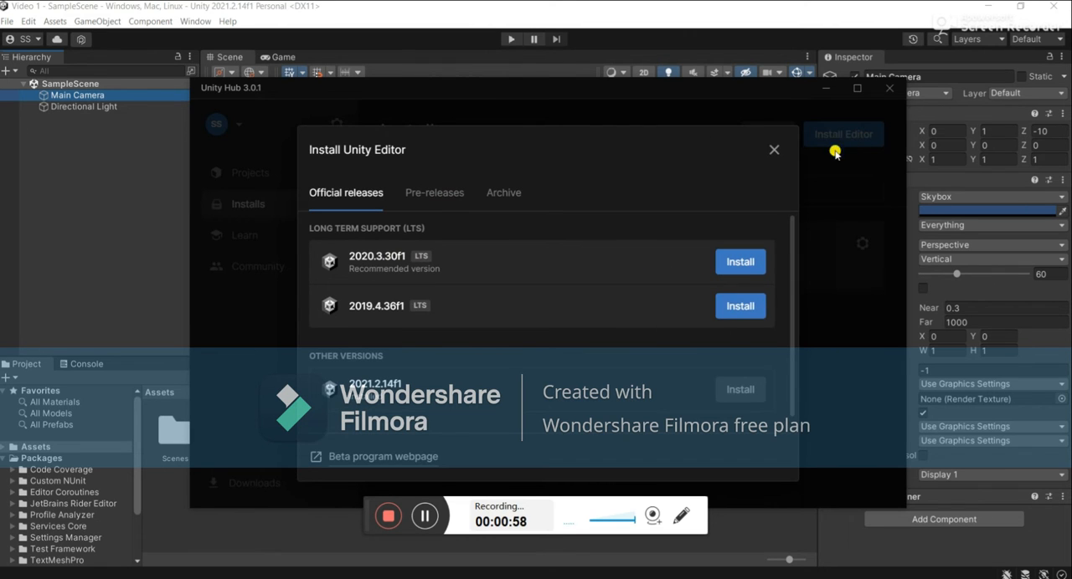
left_click(774, 149)
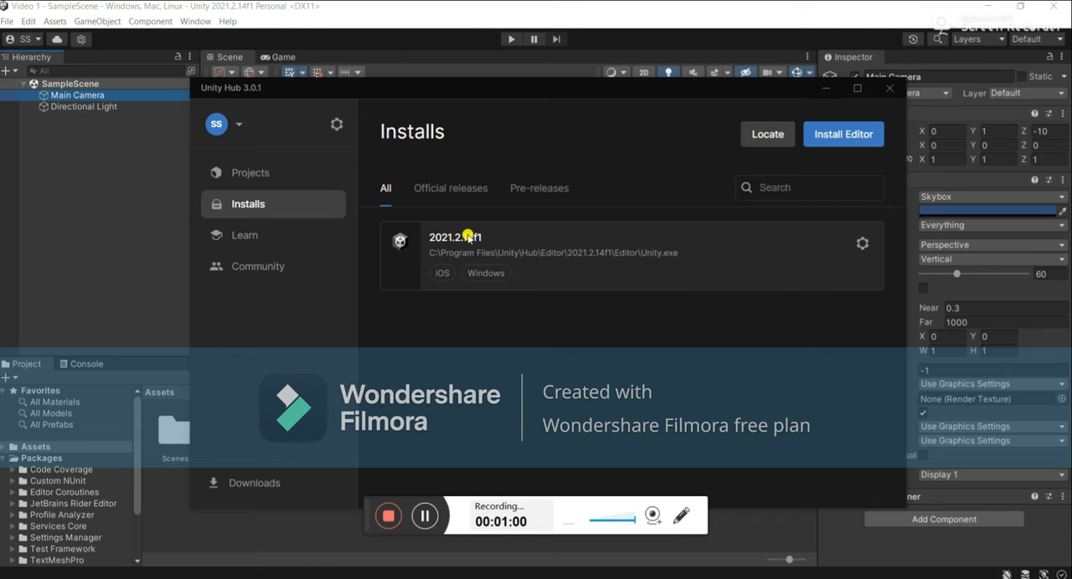
left_click(835, 88)
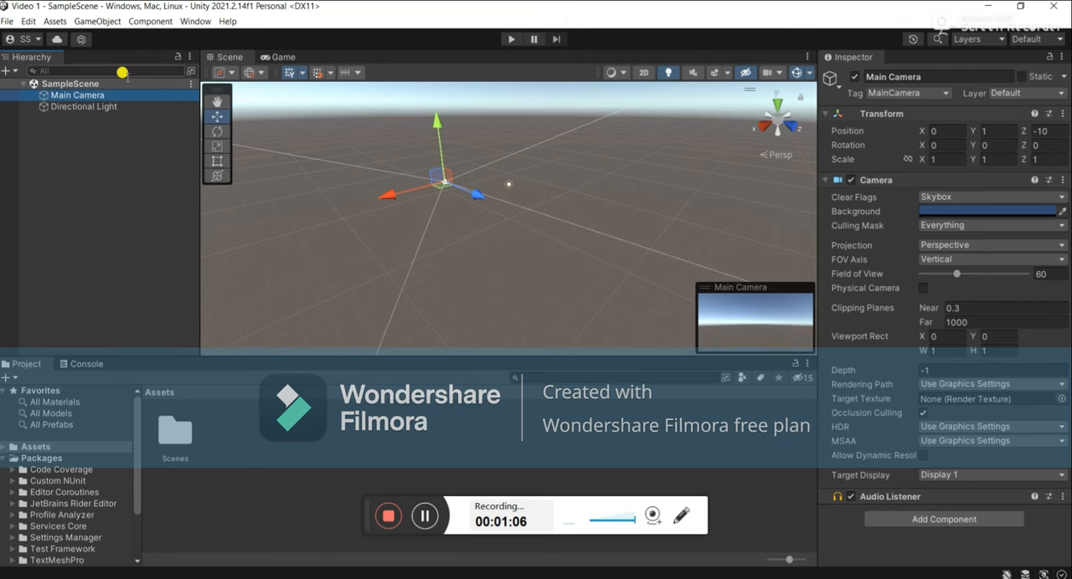
Inspect the Directional Light and Main Camera properties, and preview the camera's output in the Game view.
left_click(77, 107)
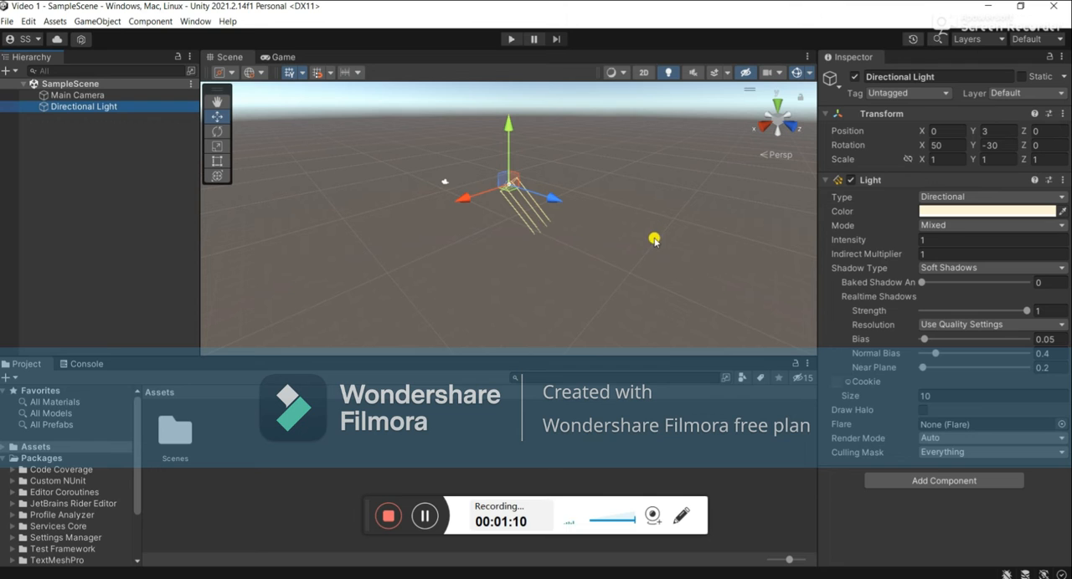
left_click(138, 95)
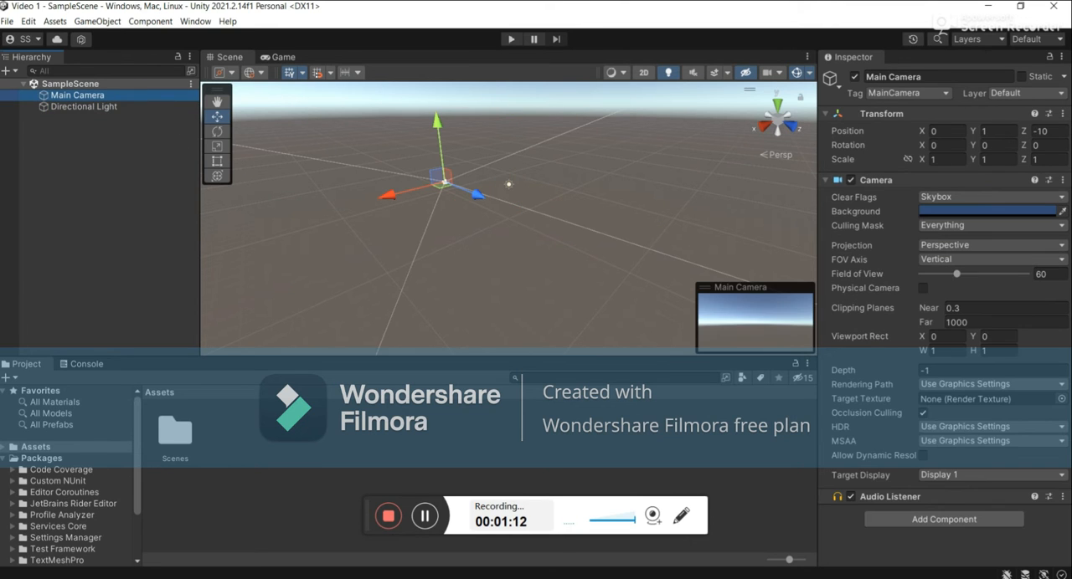
left_click(285, 57)
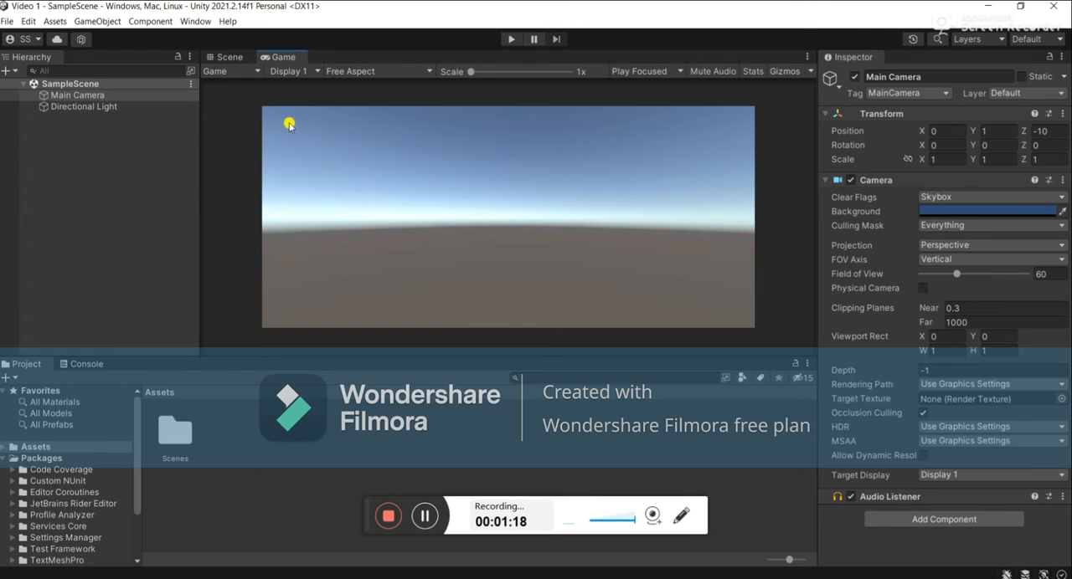
scroll(321, 136, "up", 3)
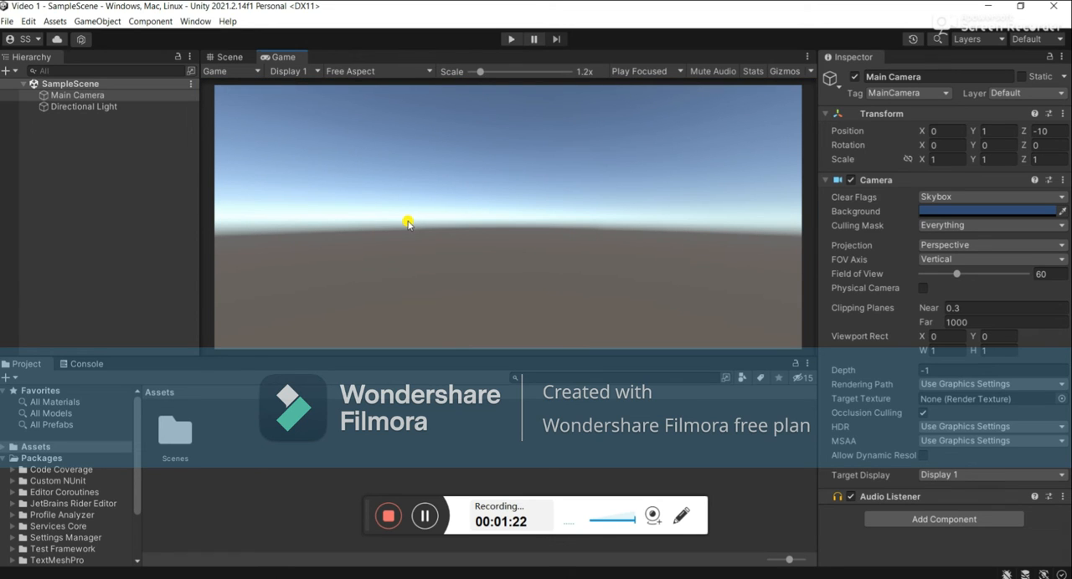
left_click(228, 57)
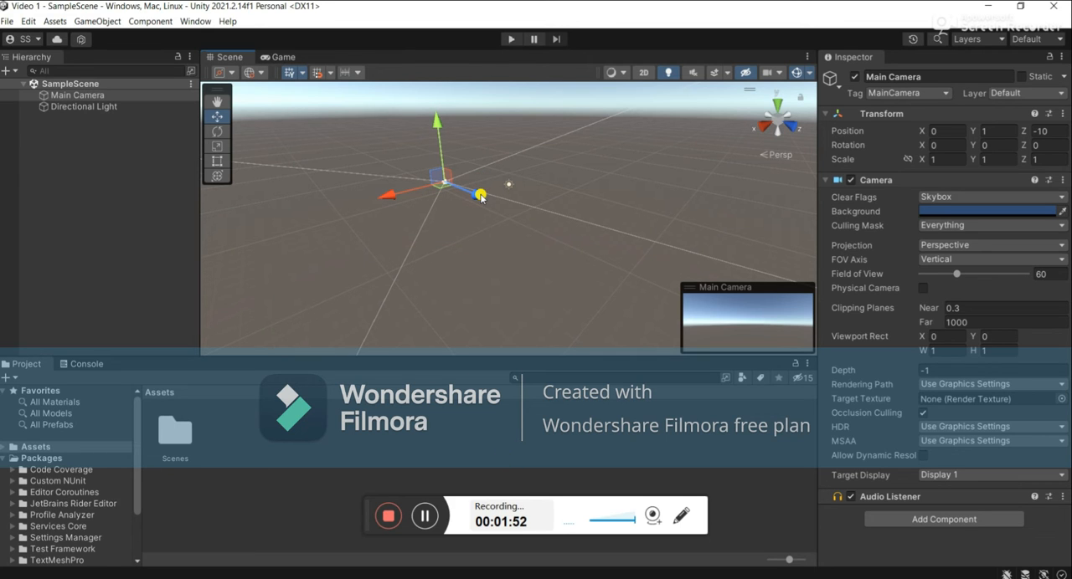
Move the Main Camera forward along its Z axis to a Z position of about 2.13.
left_click_drag(475, 196, 508, 249)
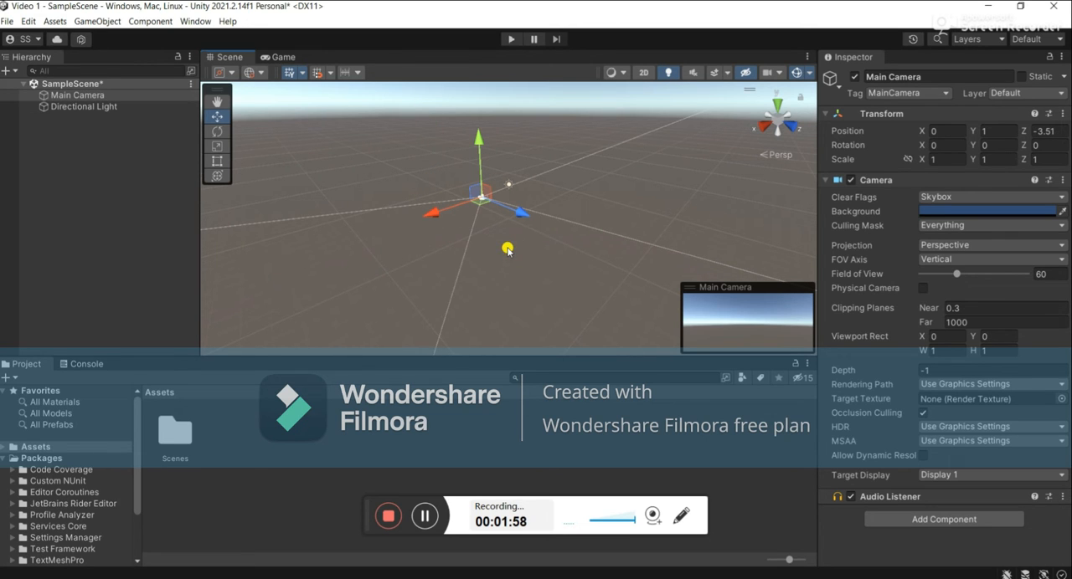
left_click(219, 99)
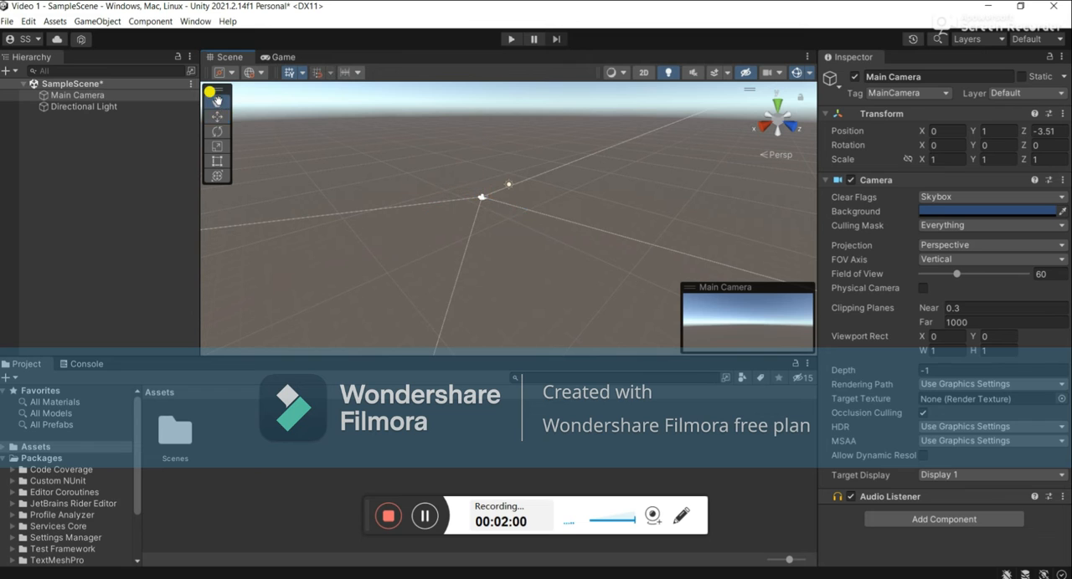
left_click_drag(480, 199, 424, 210)
left_click(217, 116)
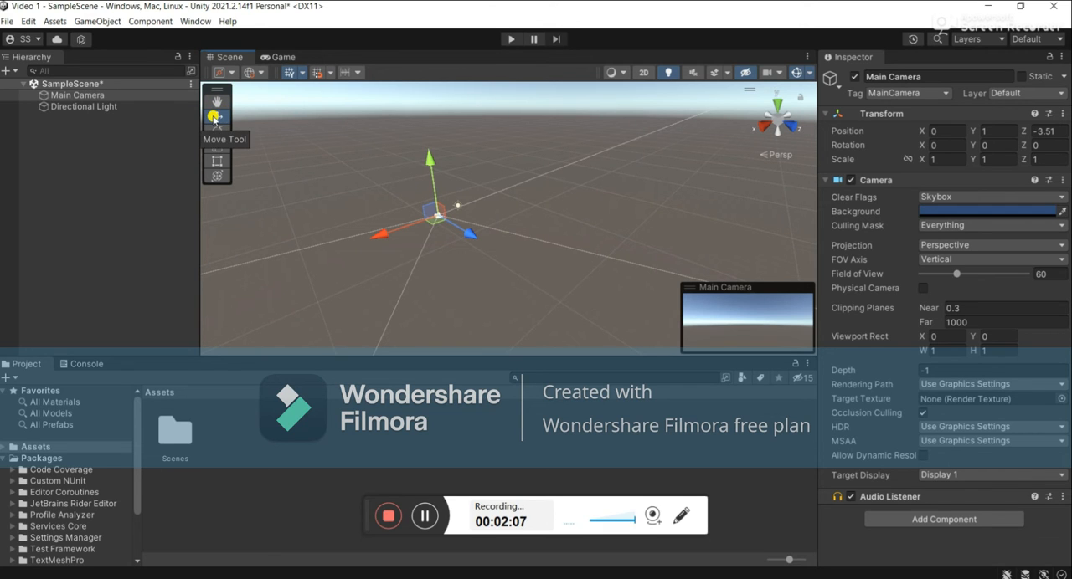
left_click_drag(470, 233, 486, 299)
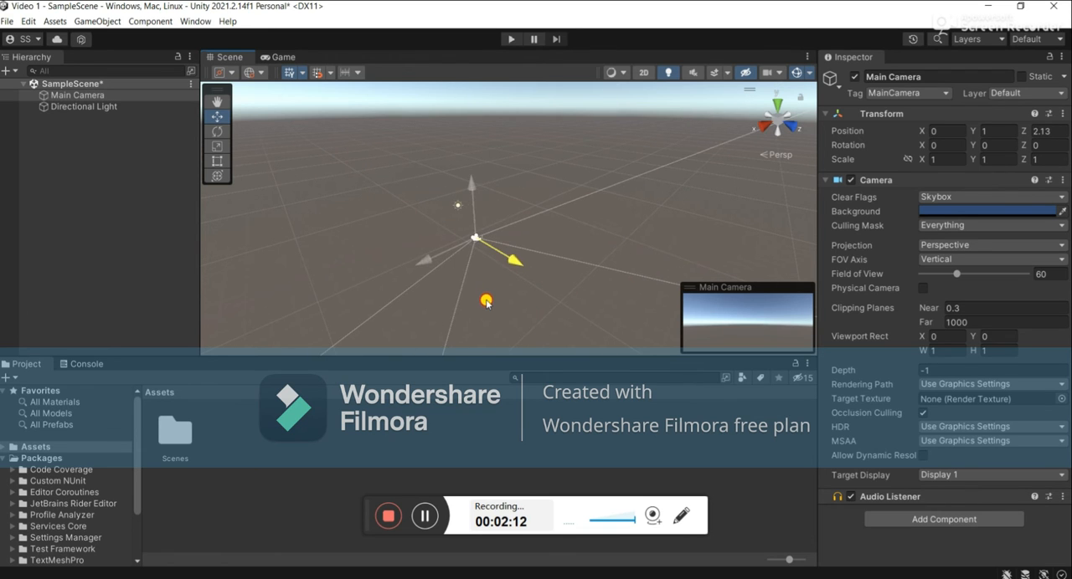
Rotate the Main Camera to about 0.858 degrees around Y and scale it to about 1.0365 along Z.
left_click(216, 100)
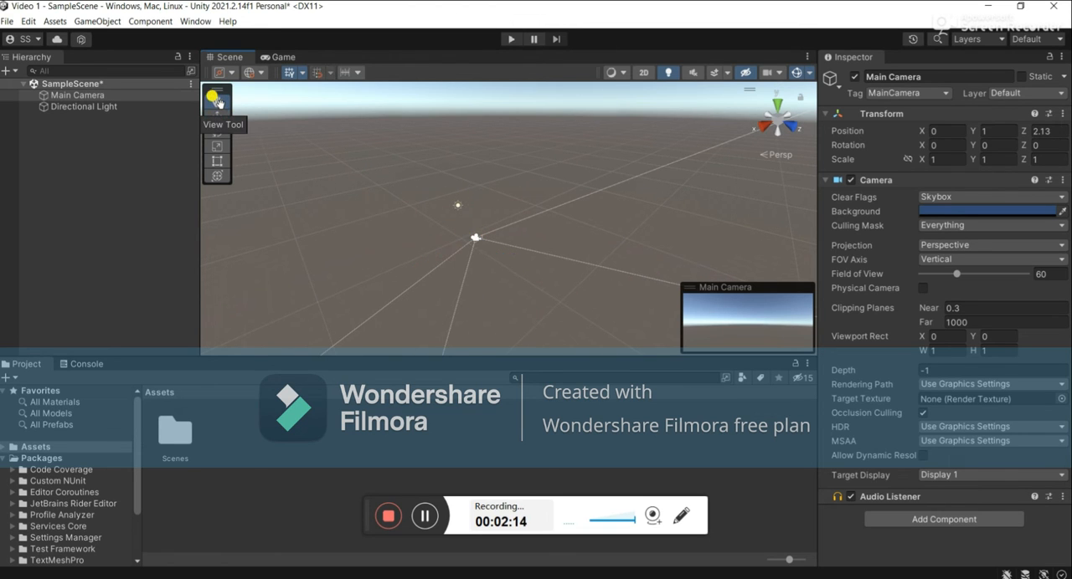
left_click(217, 134)
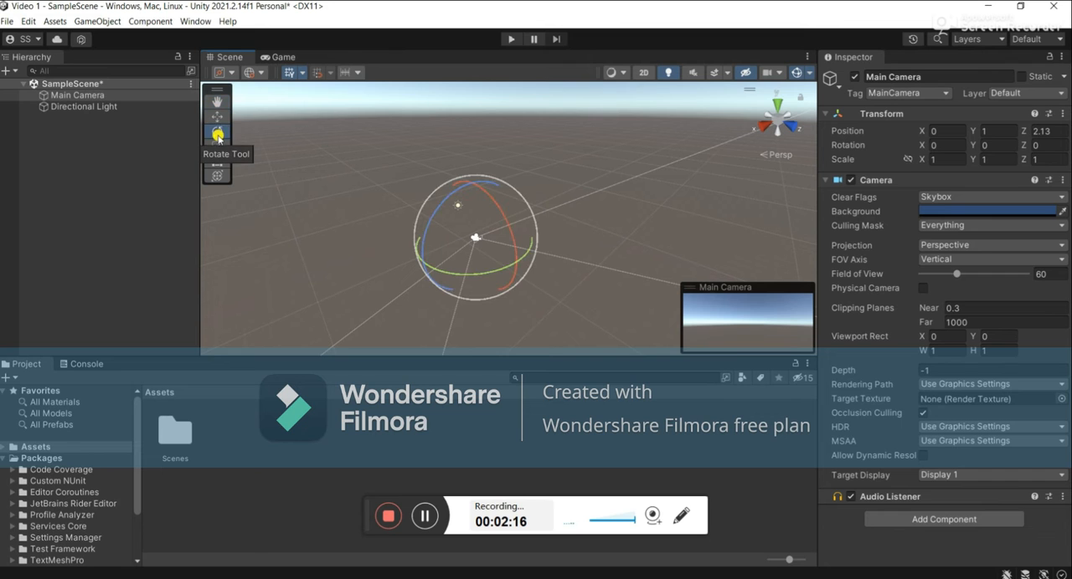
left_click_drag(519, 261, 537, 285)
left_click(217, 146)
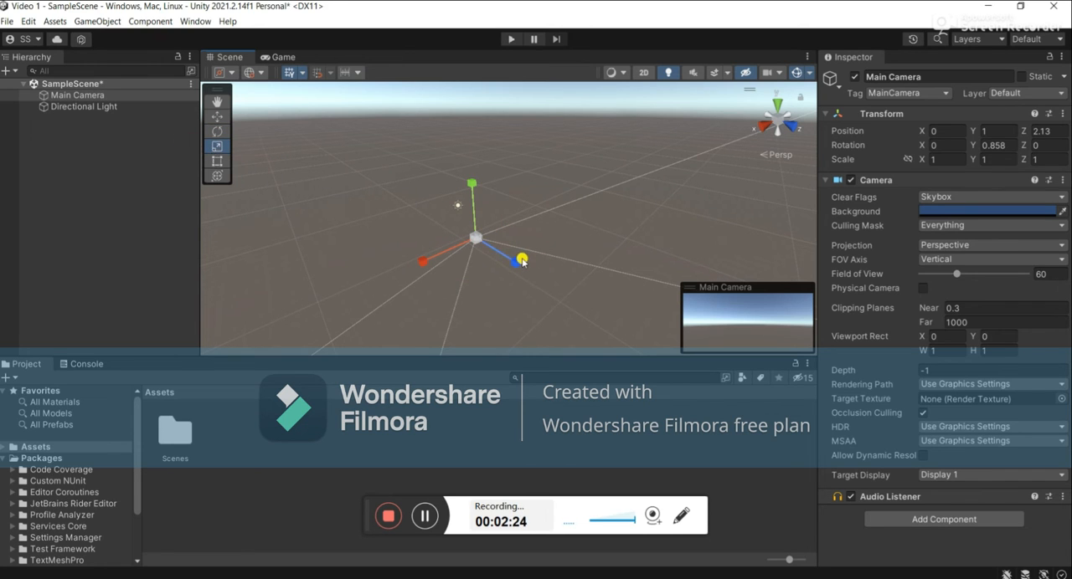
mouse_move(519, 261)
left_mouse_down()
mouse_move(540, 267)
mouse_move(510, 253)
mouse_move(521, 258)
left_mouse_up()
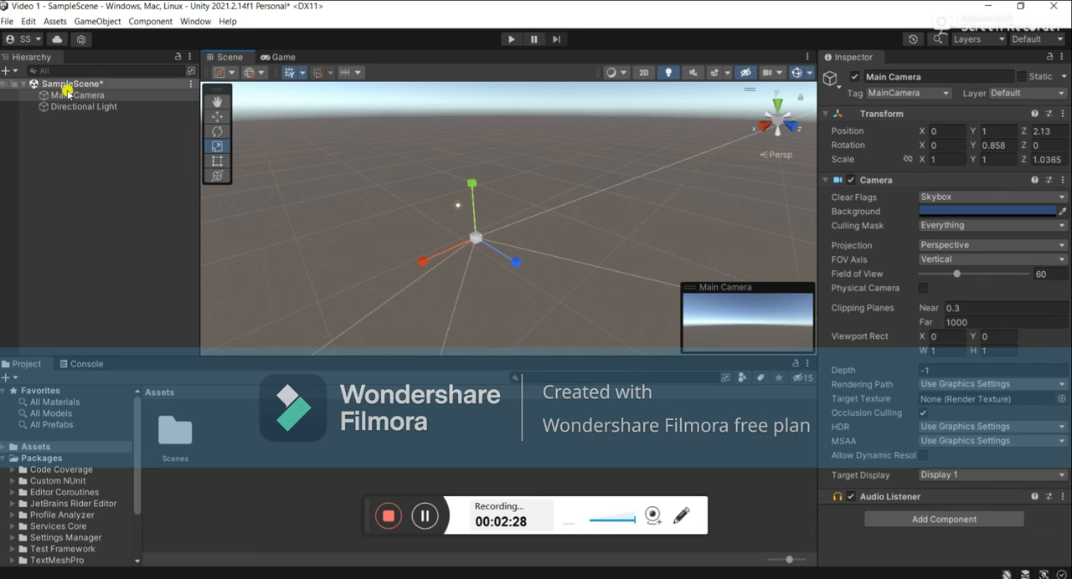
Add a Cube 3D object to SampleScene.
right_click(62, 151)
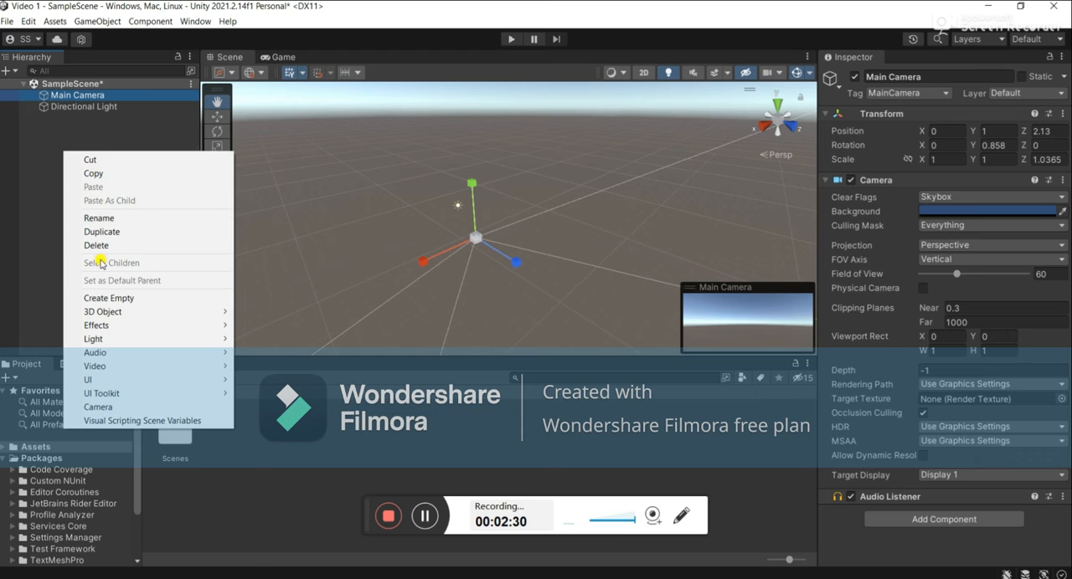
left_click(338, 408)
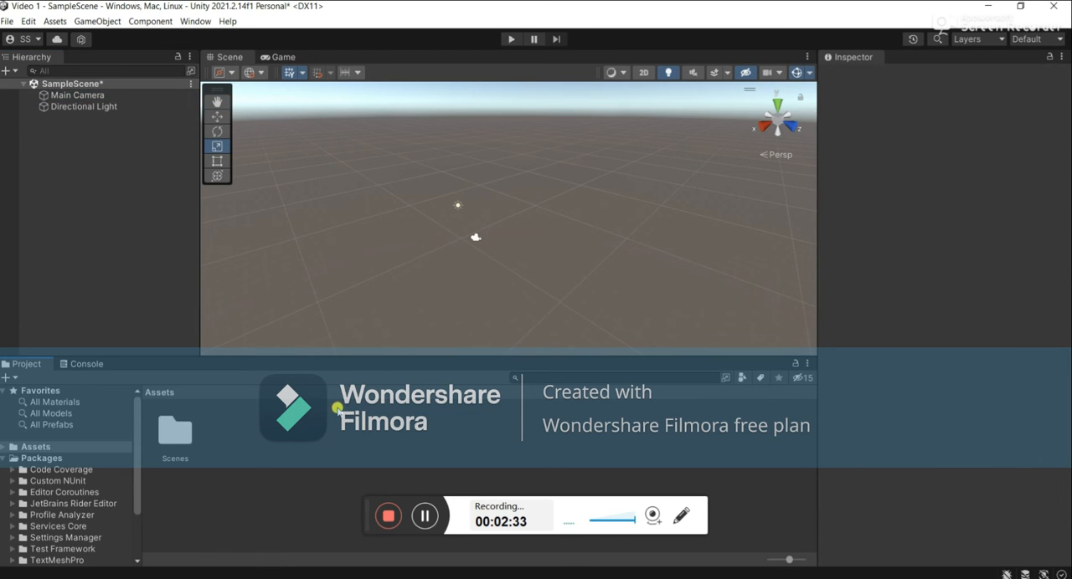
right_click(115, 165)
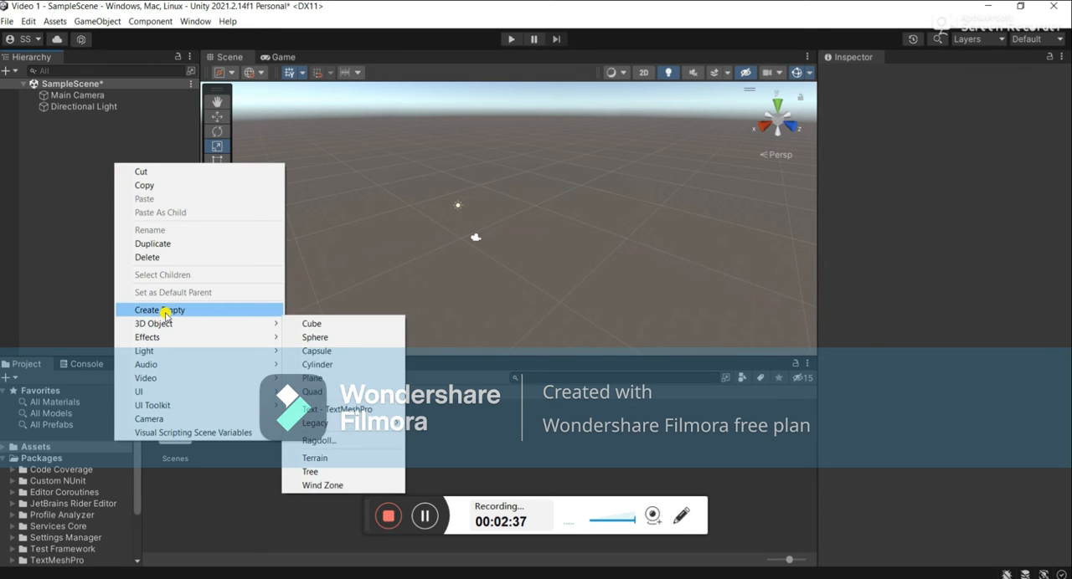
left_click(306, 325)
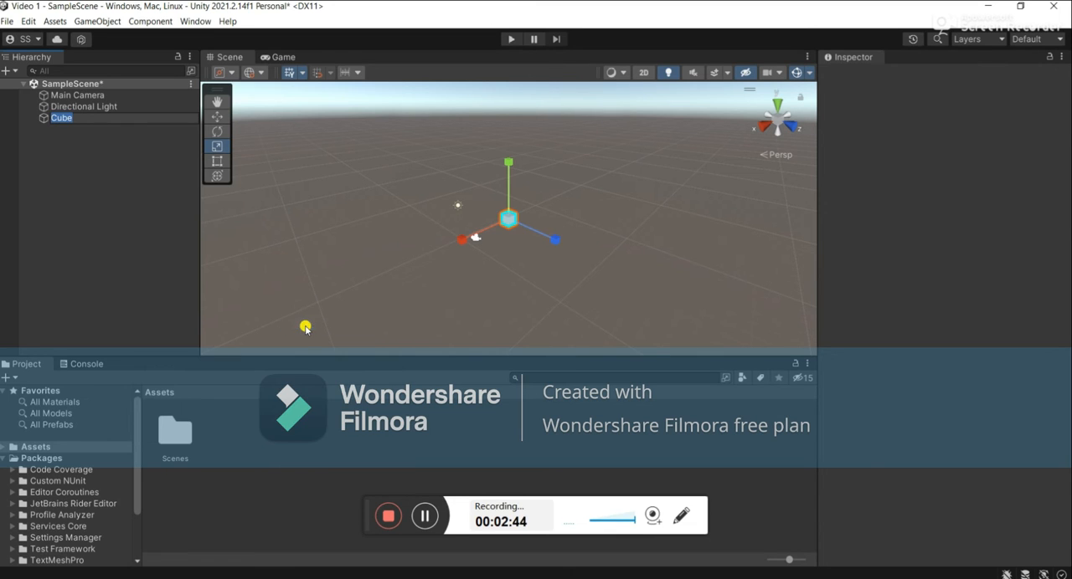
Move the cube along the Z axis to a Z position of about 1.93.
left_click(217, 117)
mouse_move(556, 244)
left_mouse_down()
mouse_move(602, 289)
mouse_move(553, 241)
left_mouse_up()
left_click(220, 102)
left_click_drag(617, 199, 590, 185)
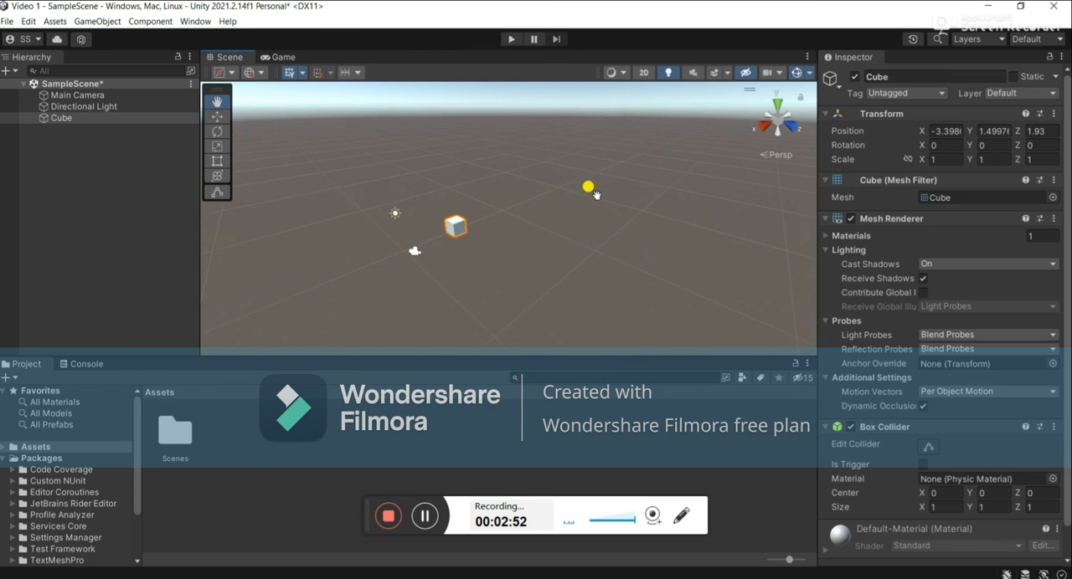
Rotate the cube to about 1.327 degrees in X and -0.54 in Y, and scale it uniformly to about 0.956.
left_click(217, 132)
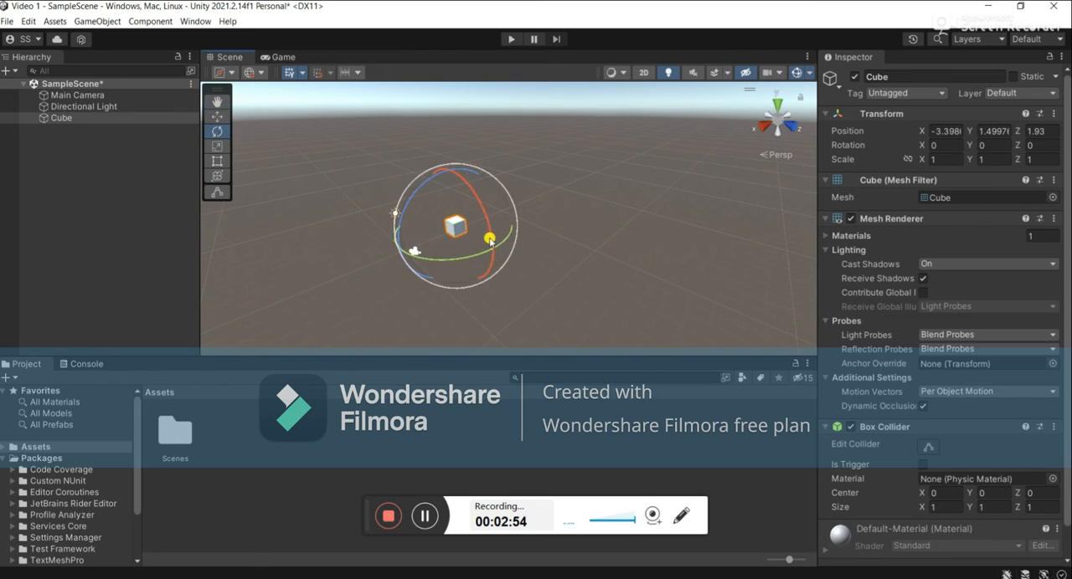
left_click_drag(493, 248, 368, 239)
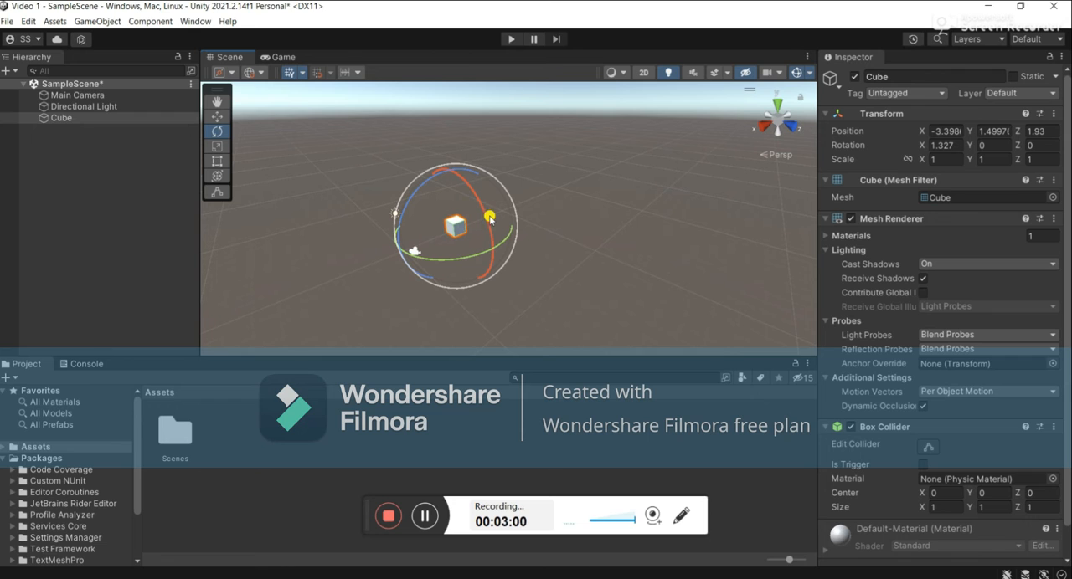
left_click_drag(491, 250, 497, 273)
key("r")
mouse_move(456, 225)
left_mouse_down()
mouse_move(494, 261)
mouse_move(491, 251)
mouse_move(523, 261)
mouse_move(456, 226)
left_mouse_up()
Move the cube along the Z axis to a Z position of about 0.66 using the Transform tool.
left_click(217, 160)
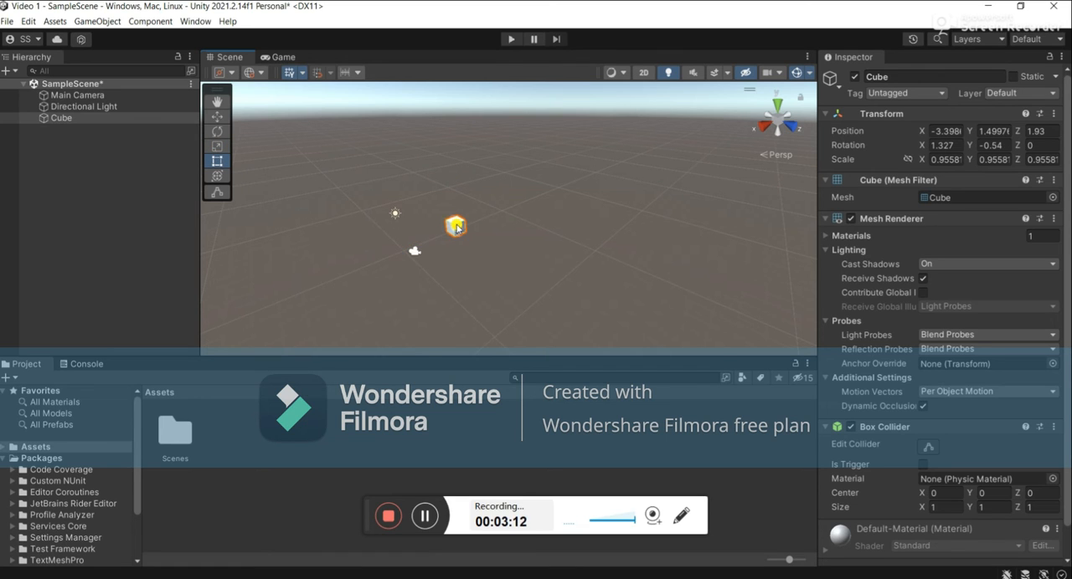
left_click(218, 175)
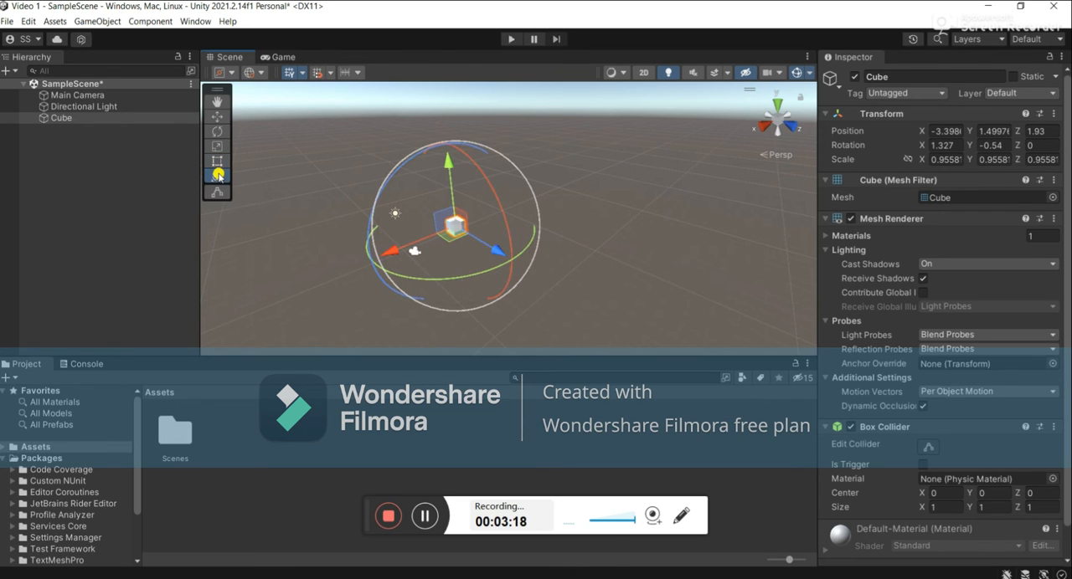
mouse_move(495, 247)
left_mouse_down()
mouse_move(502, 254)
mouse_move(483, 243)
left_mouse_up()
left_click(217, 191)
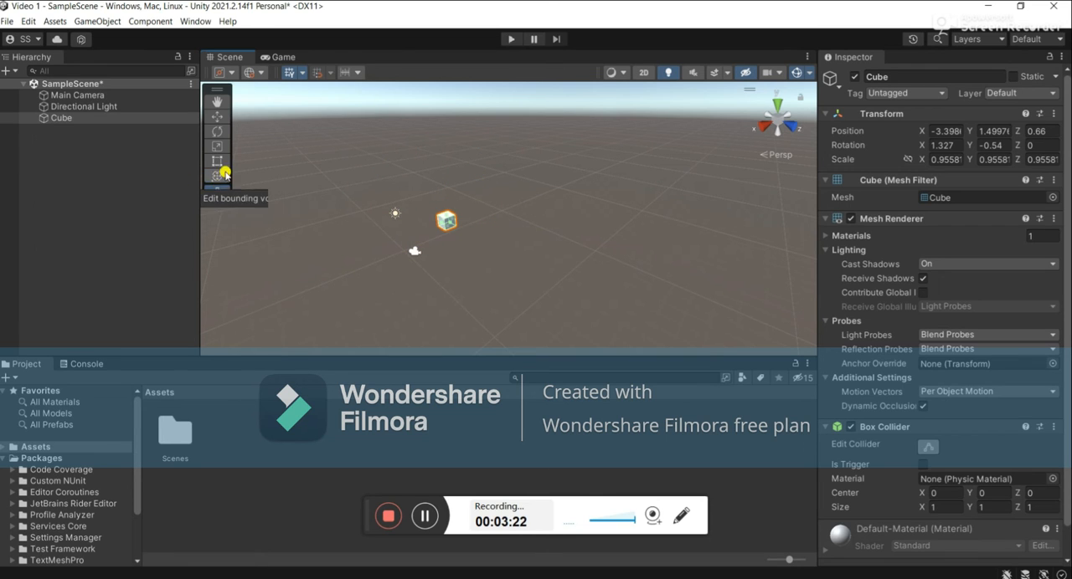
left_click(218, 100)
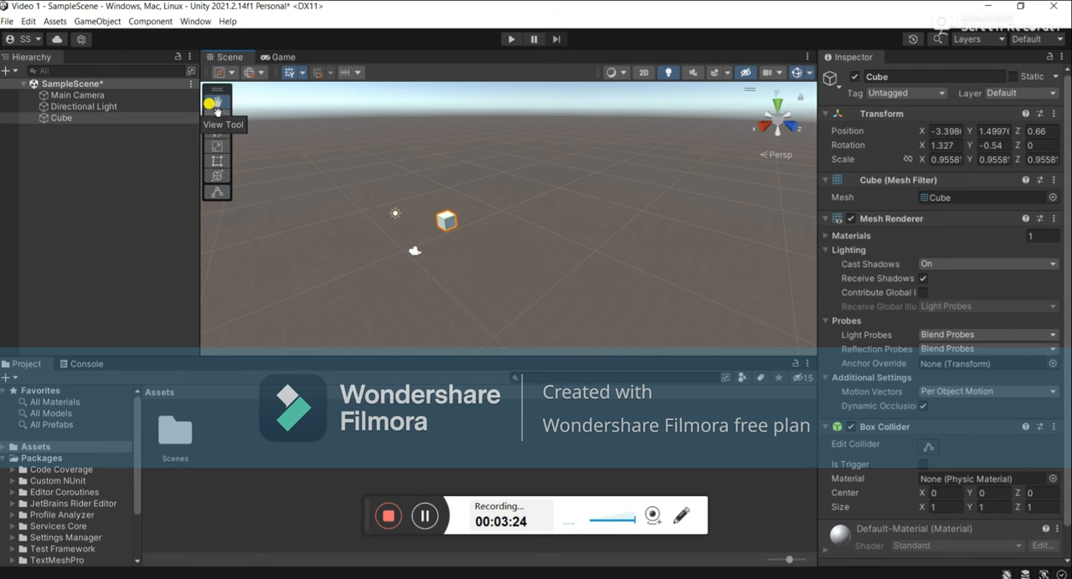
left_click(216, 121)
left_click(218, 132)
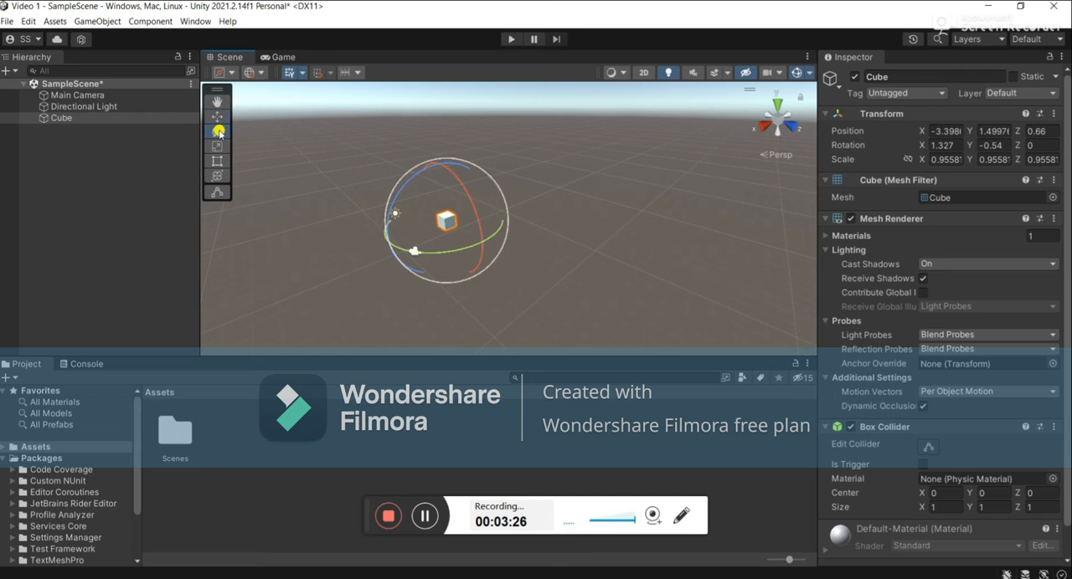
left_click(221, 146)
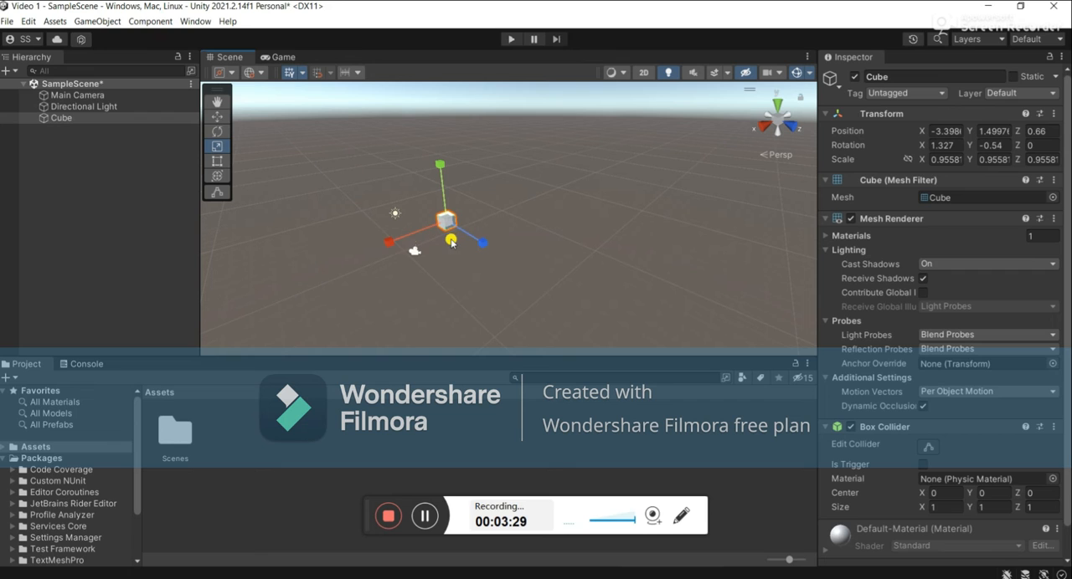
left_click(218, 116)
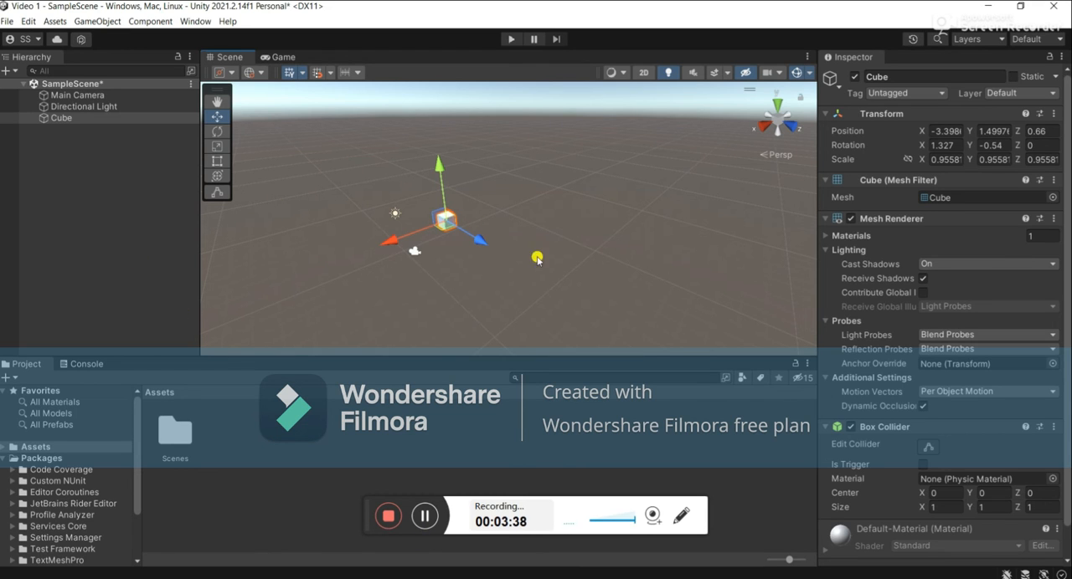
Rename the cube to platform, then reselect it and review its component settings.
left_click(922, 75)
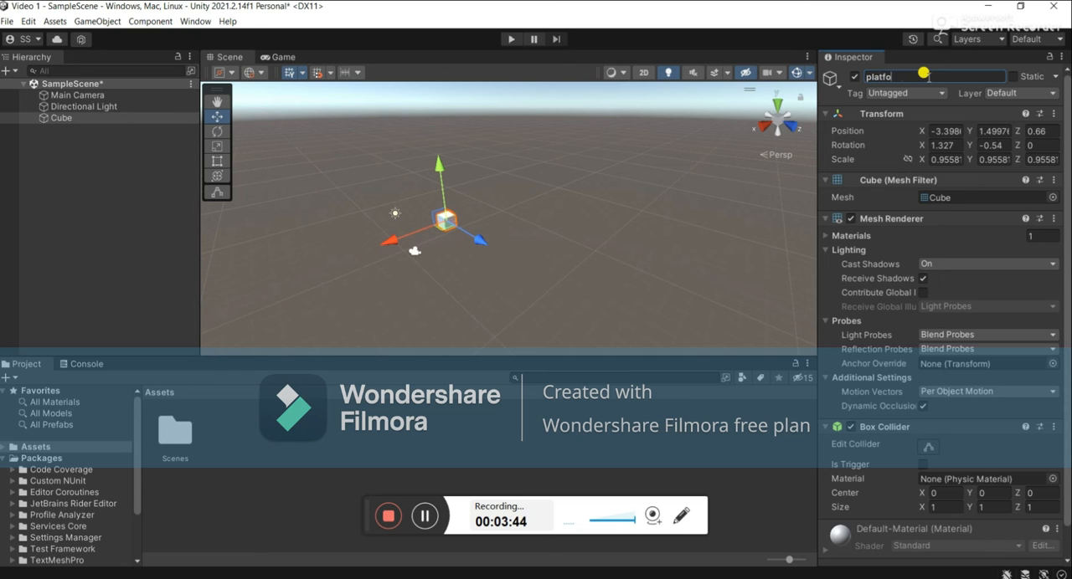
left_click(618, 408)
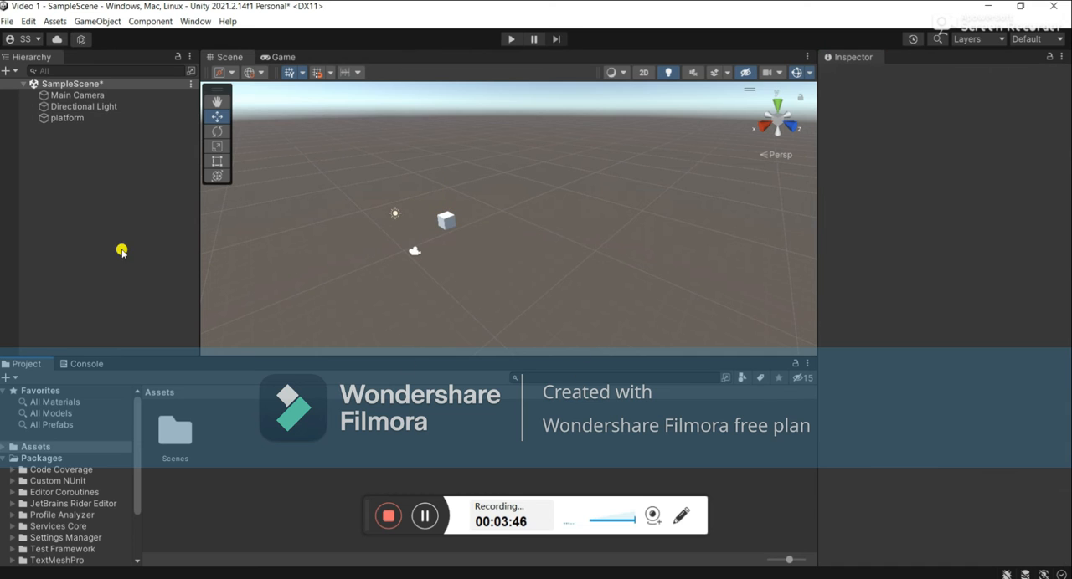
left_click(38, 119)
scroll(912, 283, "down", 1)
scroll(912, 284, "up", 1)
scroll(911, 284, "down", 1)
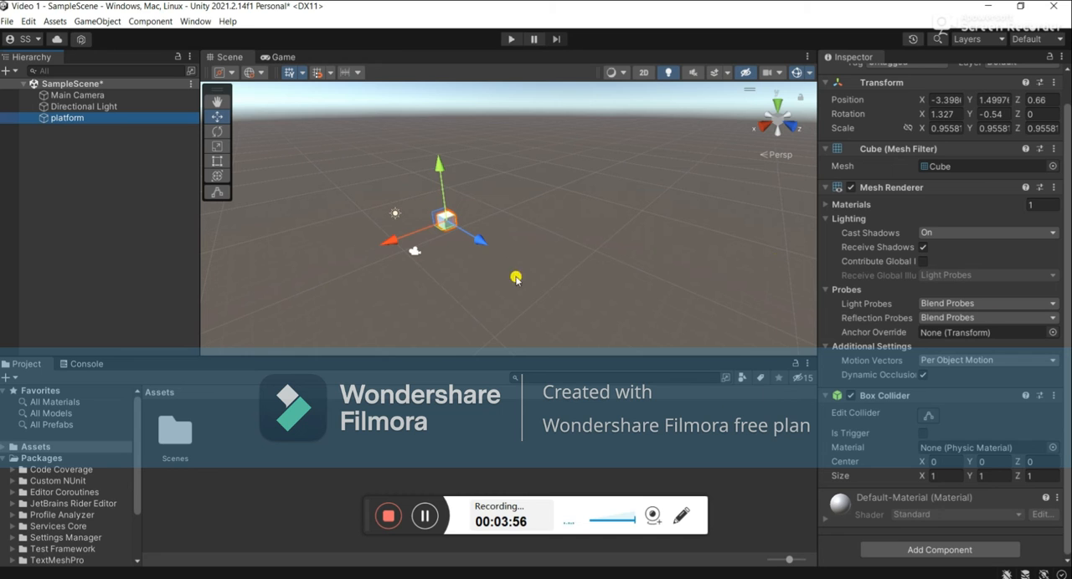
Move the platform along the X and Z axes to about -6.64 in X and 4.01 in Z.
scroll(963, 310, "up", 1)
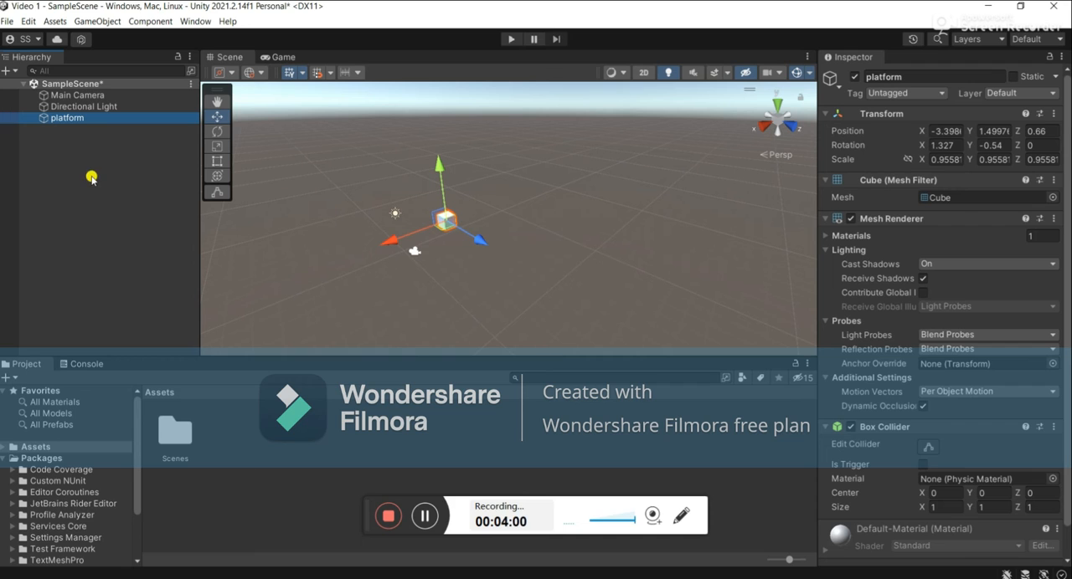
left_click_drag(484, 241, 507, 258)
left_click_drag(419, 259, 457, 245)
Set the platform's scale to 5 in X and 0.5 in Y.
left_click(950, 155)
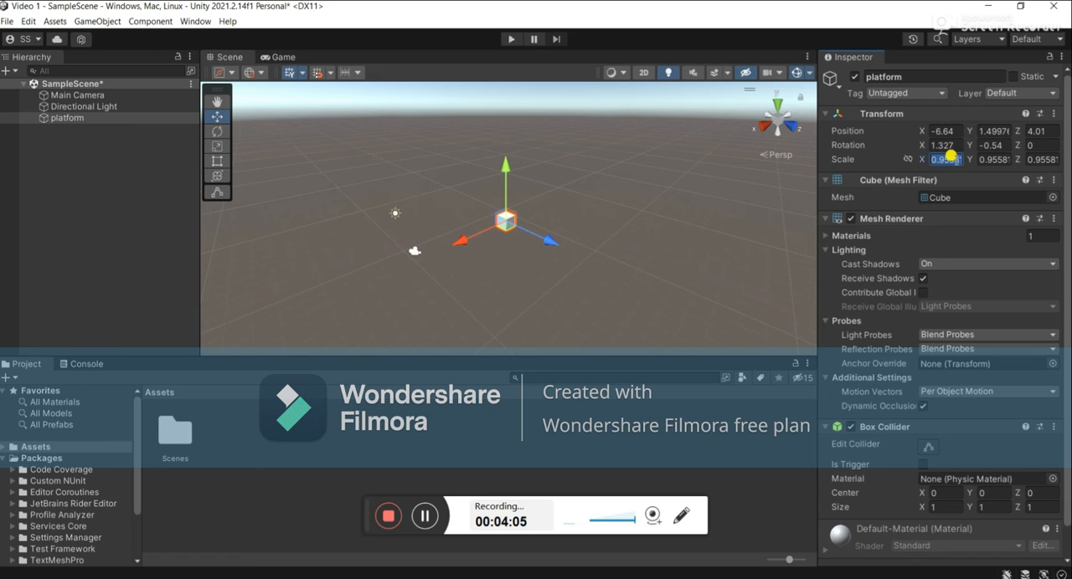
key("BackSpace")
type("56")
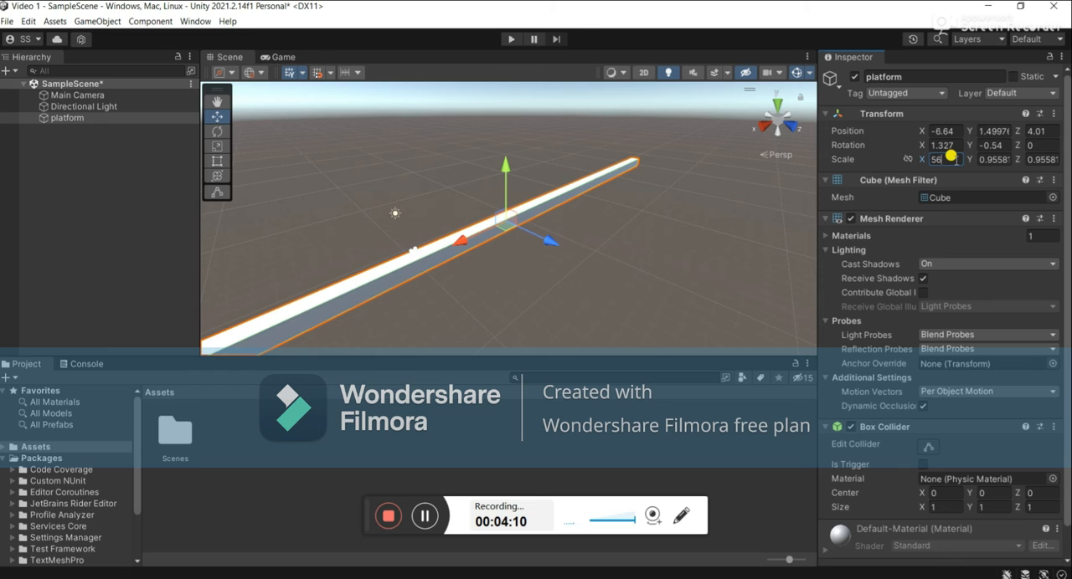
key("BackSpace")
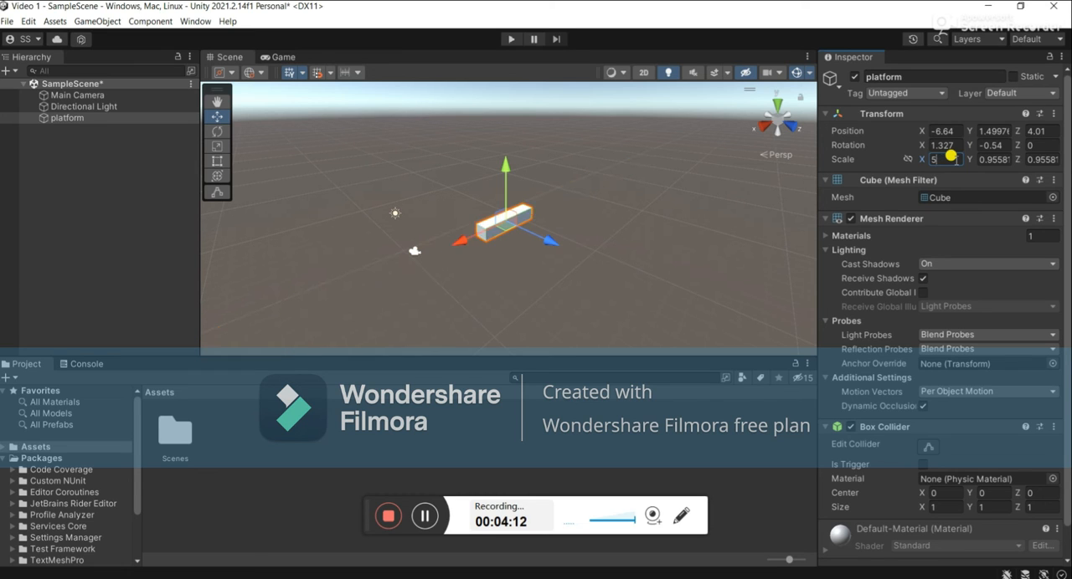
key("Tab")
key("BackSpace")
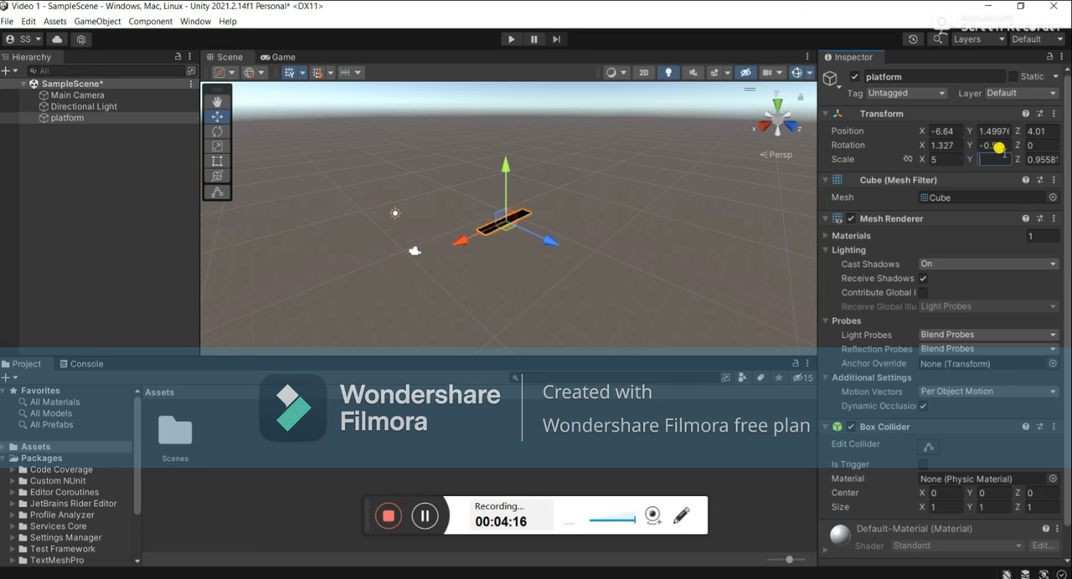
type("0.5")
key("Tab")
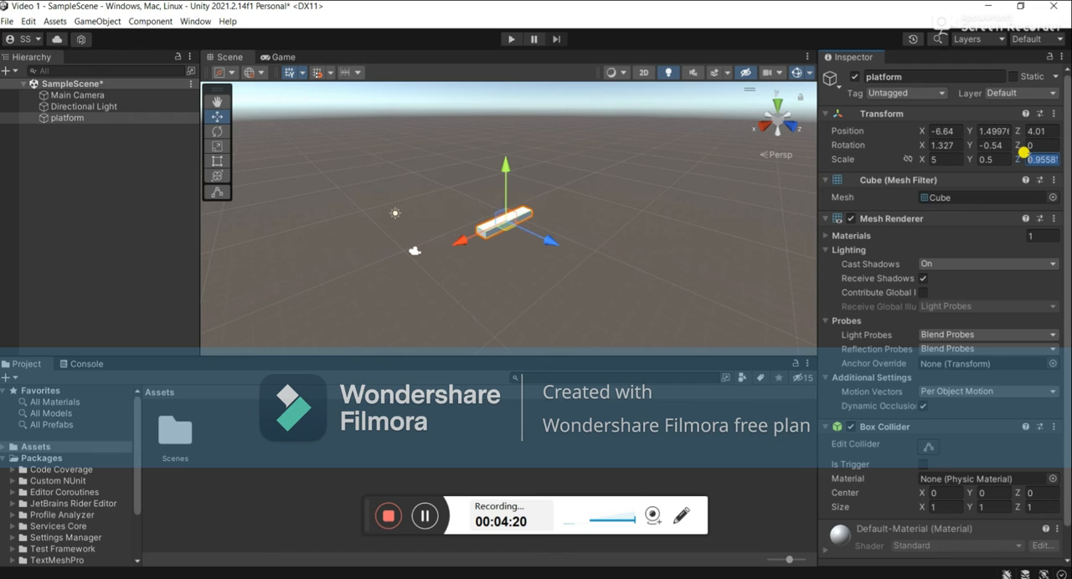
Set the platform's Z scale to 10 and its X scale to 10, then deselect it.
key("BackSpace")
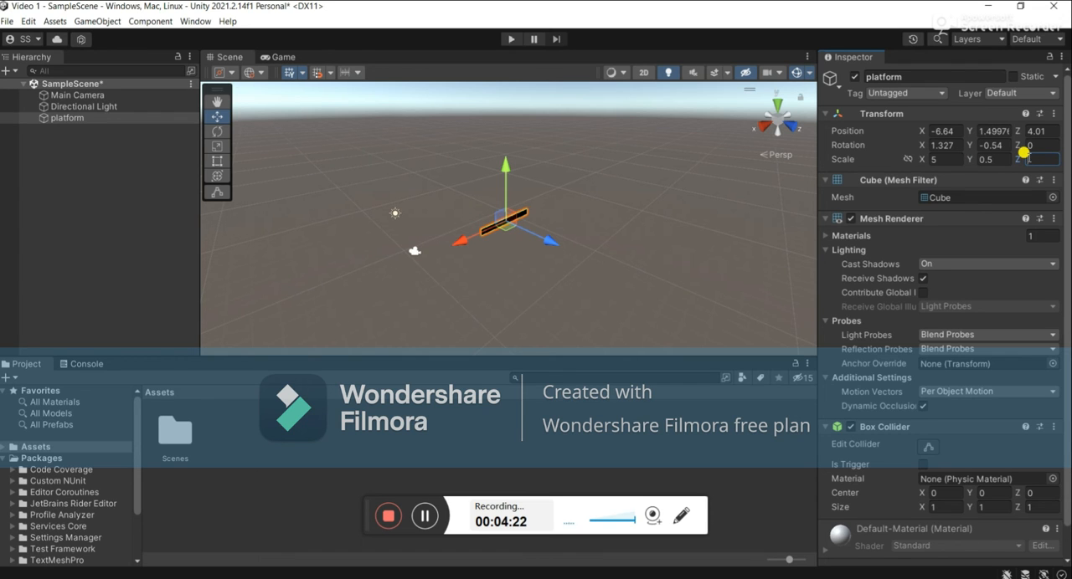
type("80")
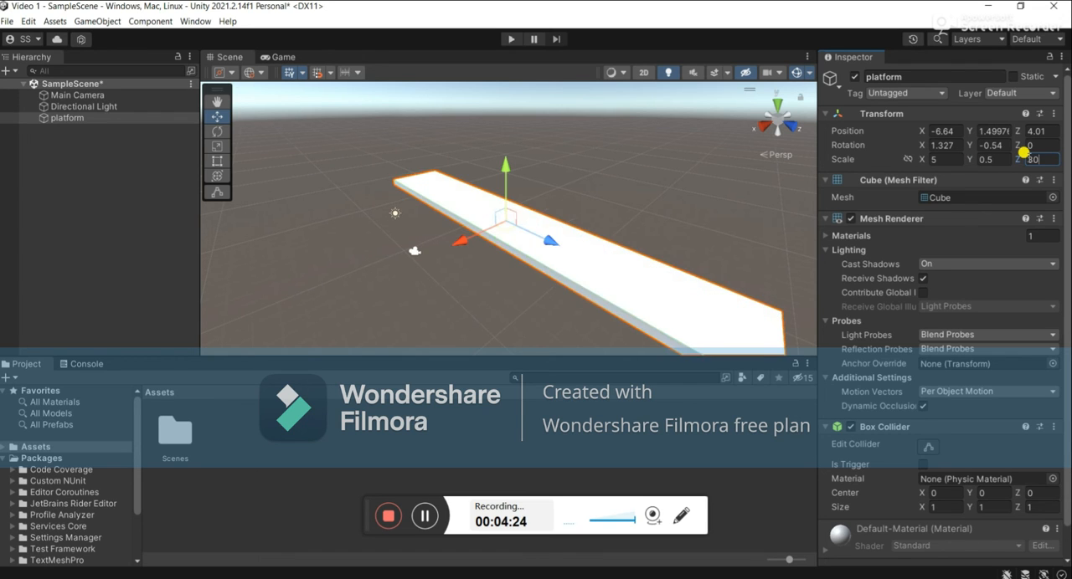
key("BackSpace")
key("BackSpace")
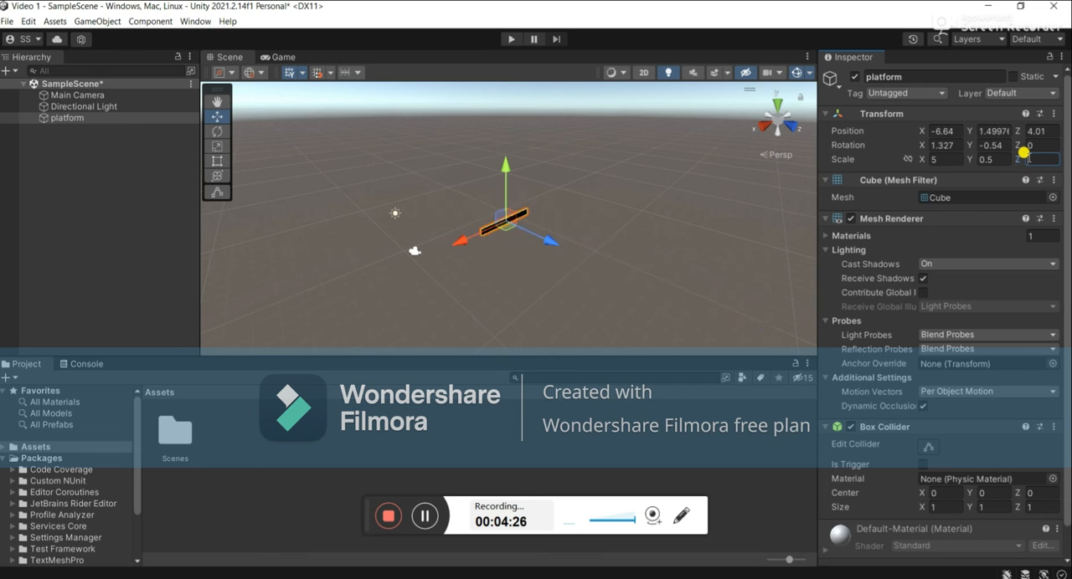
type("10")
left_click(942, 159)
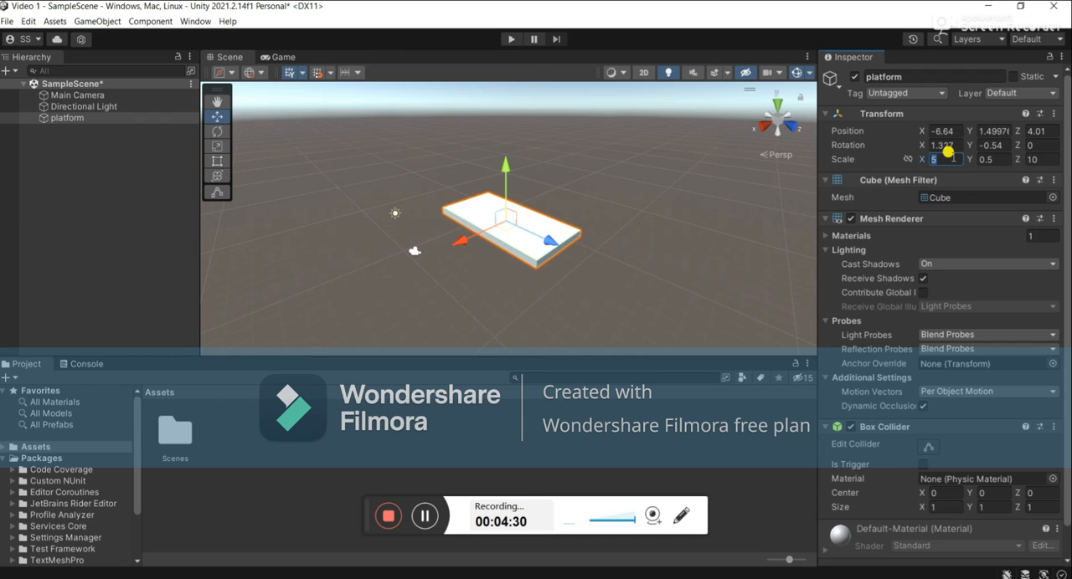
type("10")
left_click(621, 159)
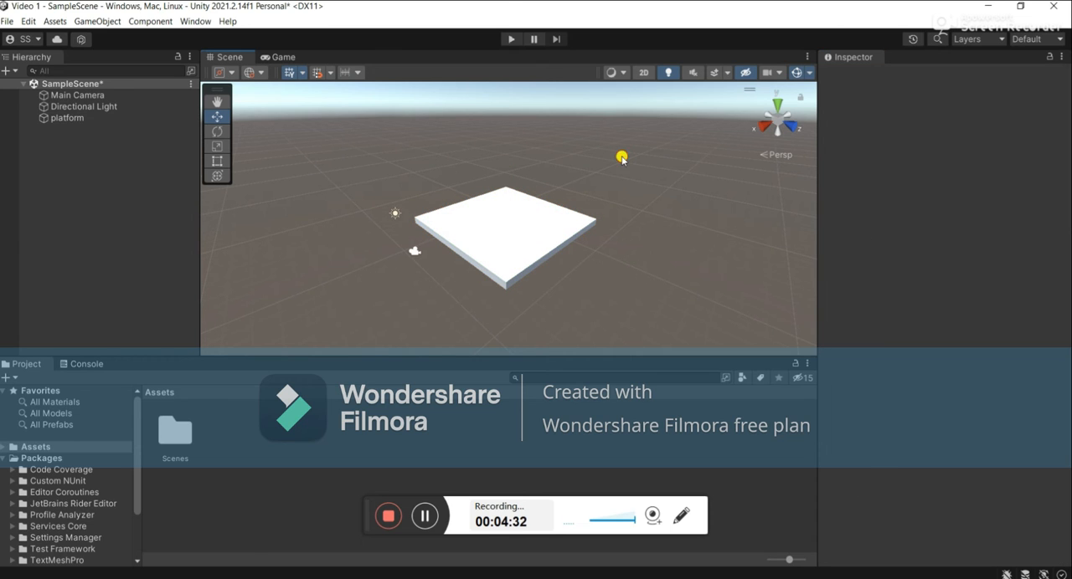
Select the platform, check how it appears in the Game view, and return to the Scene view.
left_click(530, 239)
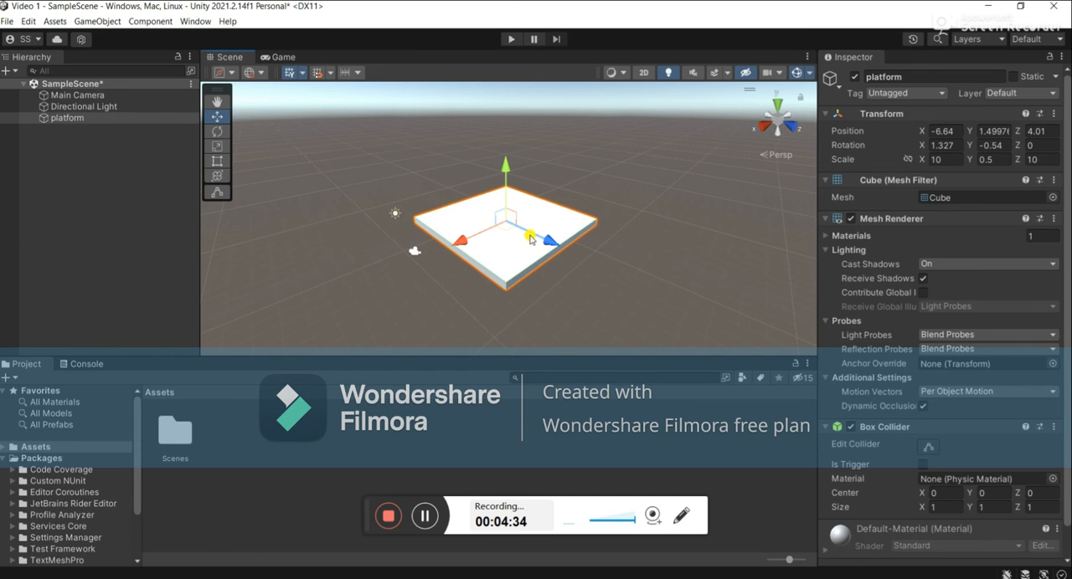
scroll(530, 238, "up", 10)
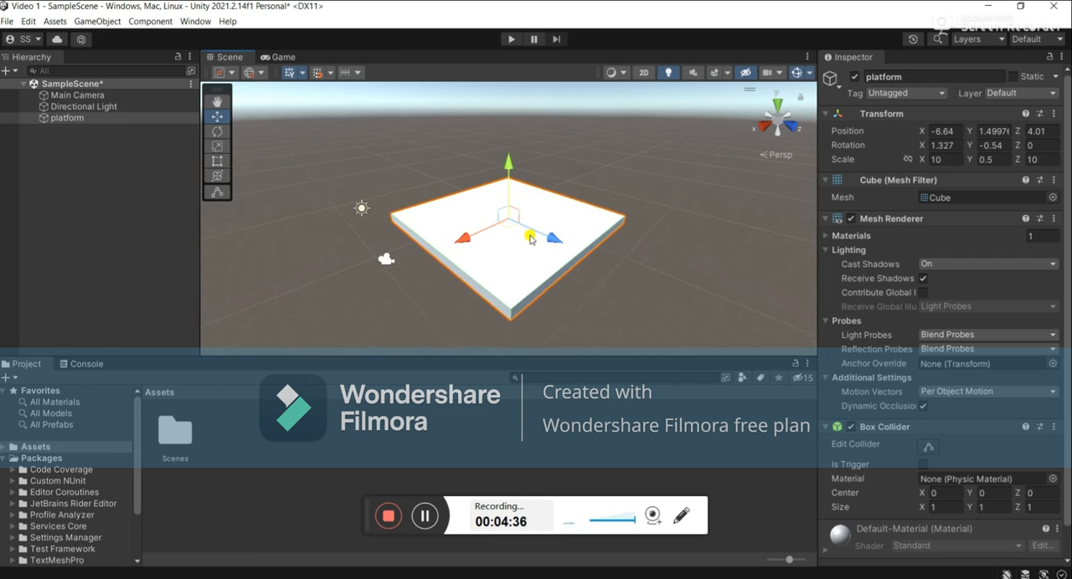
scroll(530, 238, "down", 5)
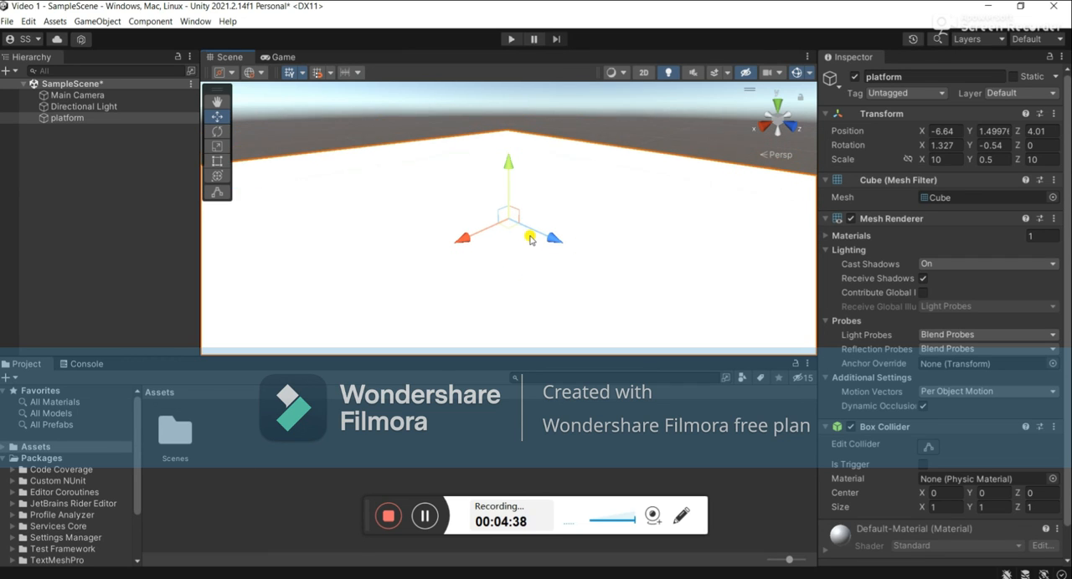
left_click(277, 57)
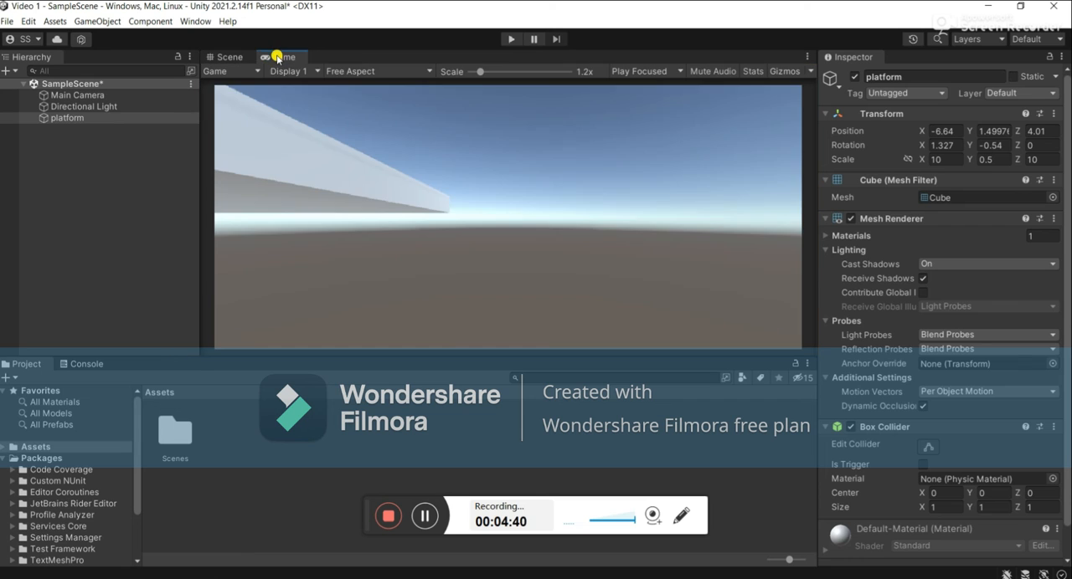
scroll(383, 215, "up", 2)
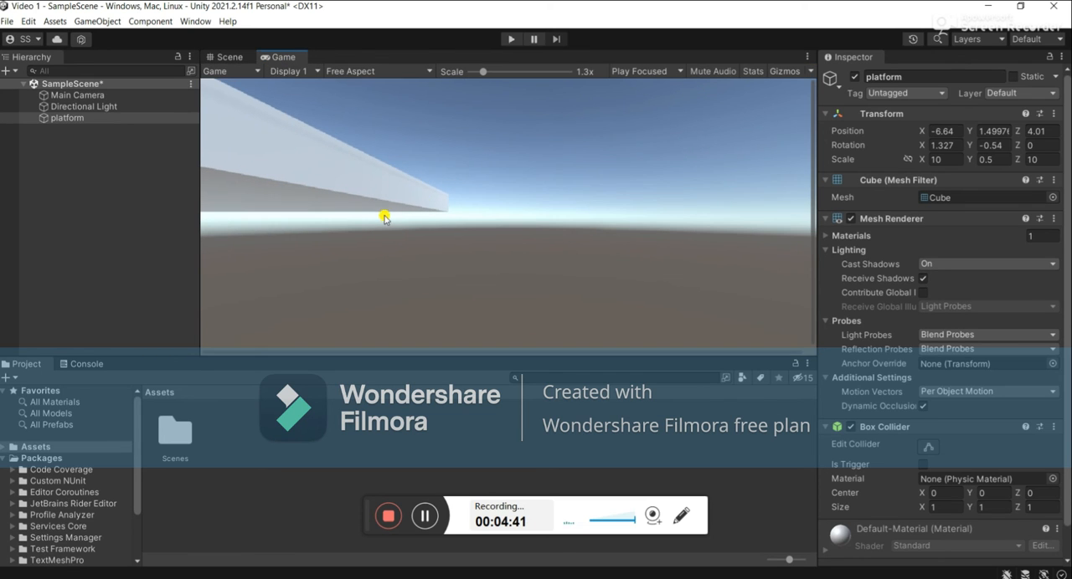
left_click(229, 56)
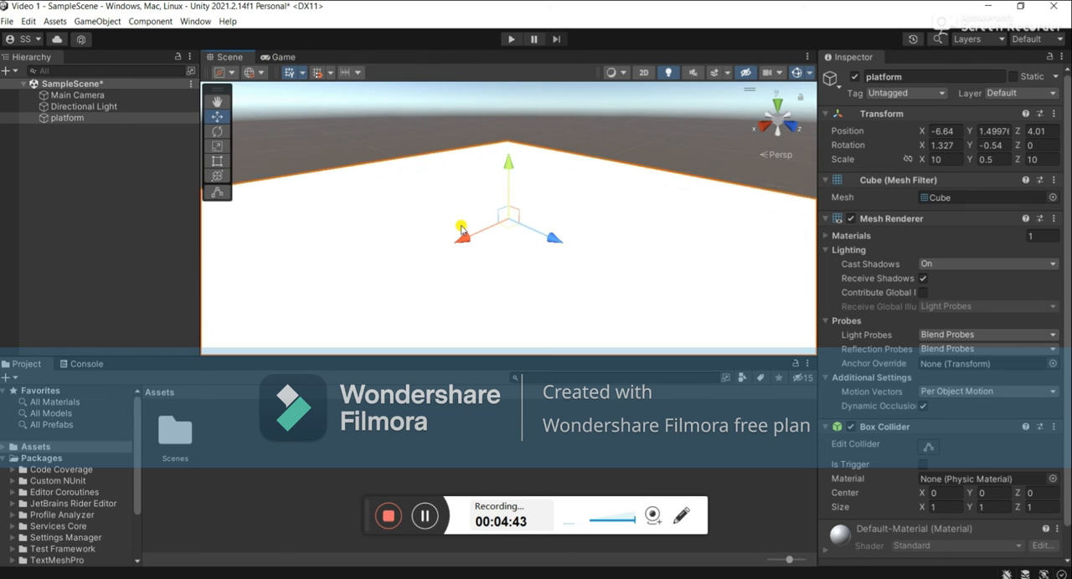
Move the Main Camera in front of the platform, to about -6.76 in X, 3.21 in Y and -5.76 in Z.
scroll(461, 228, "down", 3)
left_click(348, 263)
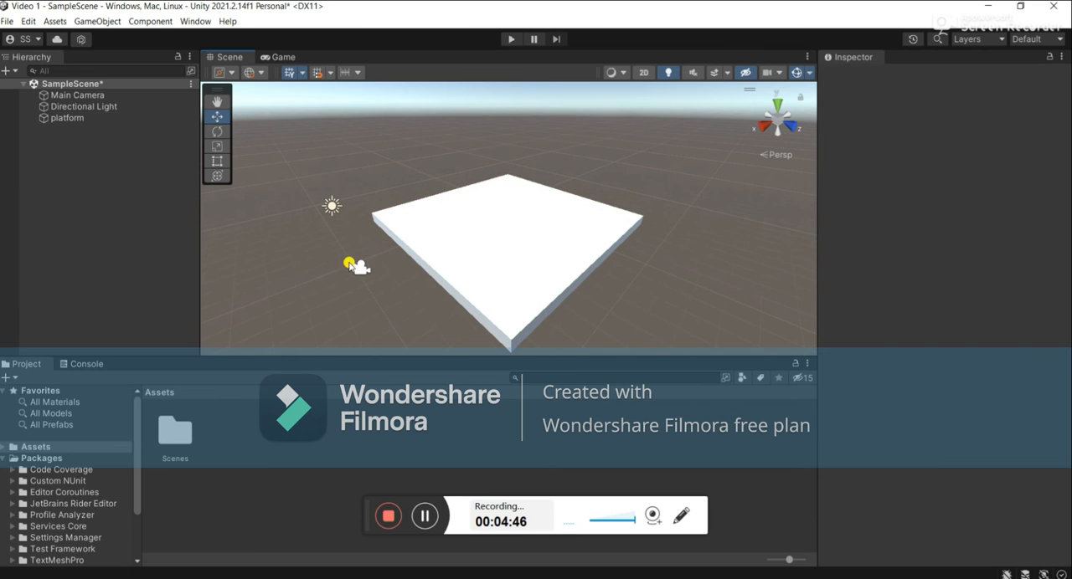
left_click(361, 268)
left_click_drag(346, 228, 343, 164)
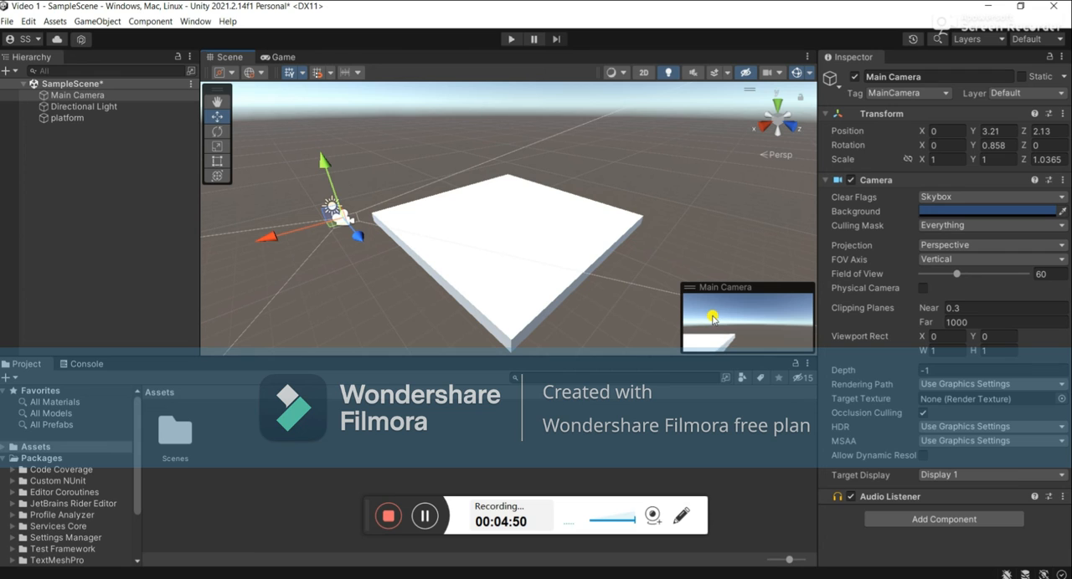
left_click_drag(268, 239, 445, 263)
left_click_drag(513, 200, 410, 201)
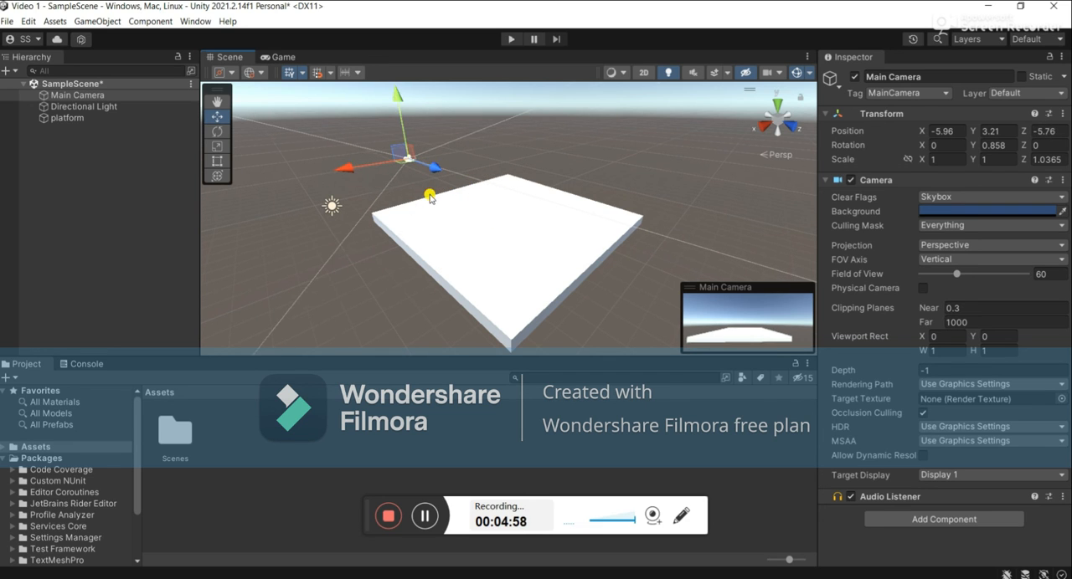
left_click_drag(343, 172, 355, 170)
Check the camera's framing of the platform in the Game view.
left_click(283, 57)
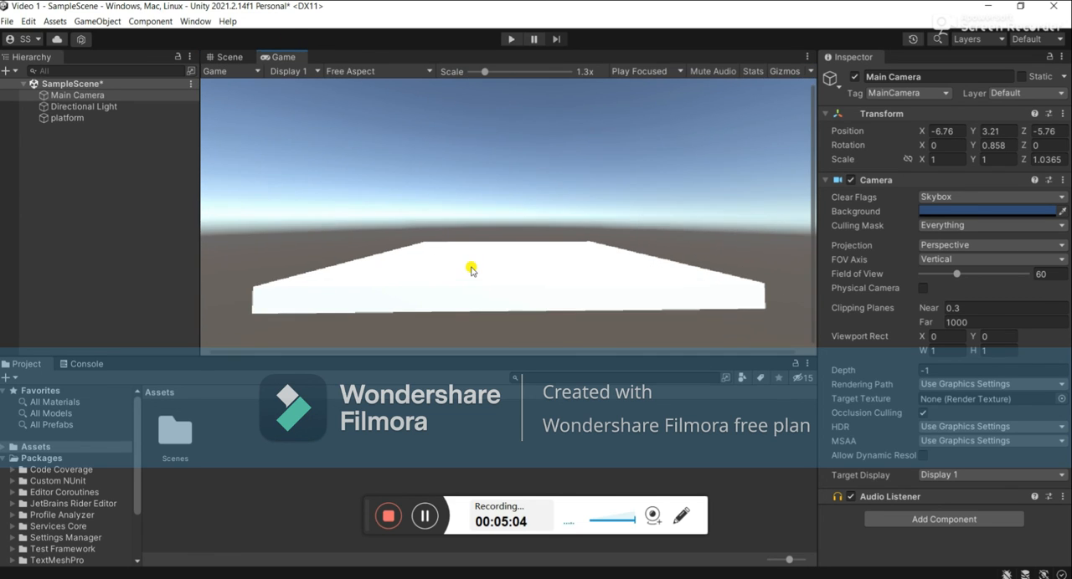
scroll(470, 268, "down", 2)
scroll(471, 269, "up", 1)
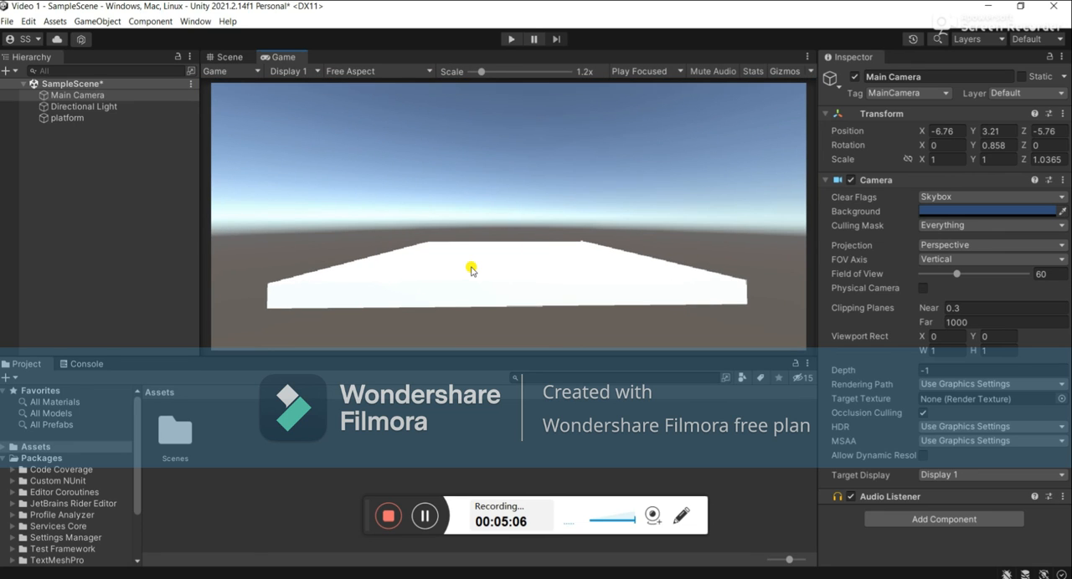
scroll(471, 270, "up", 1)
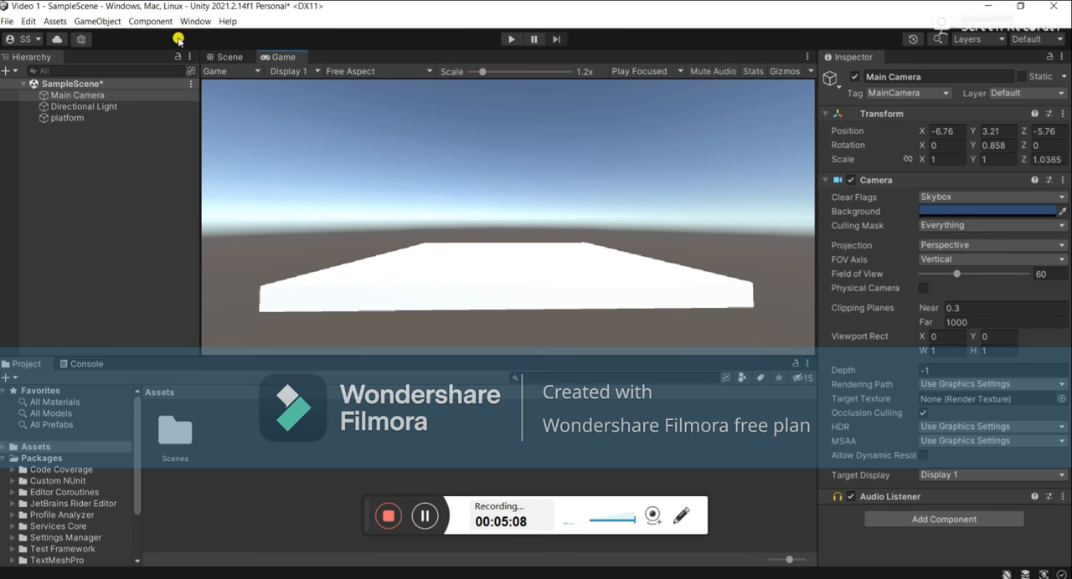
Return to the Scene view and add a 3D capsule to the scene.
left_click(219, 57)
left_click(77, 95)
right_click(67, 175)
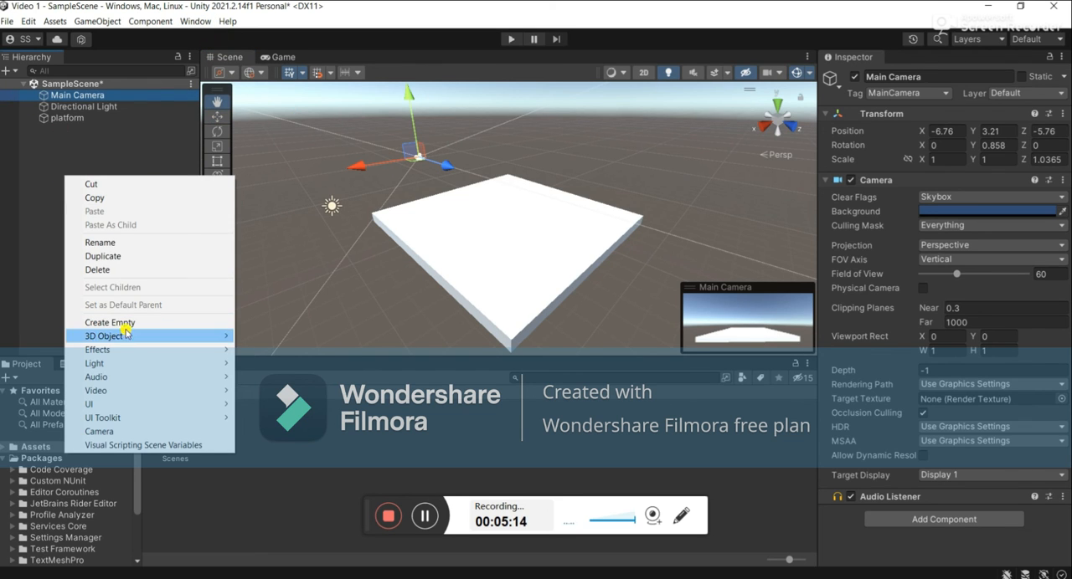
mouse_move(125, 336)
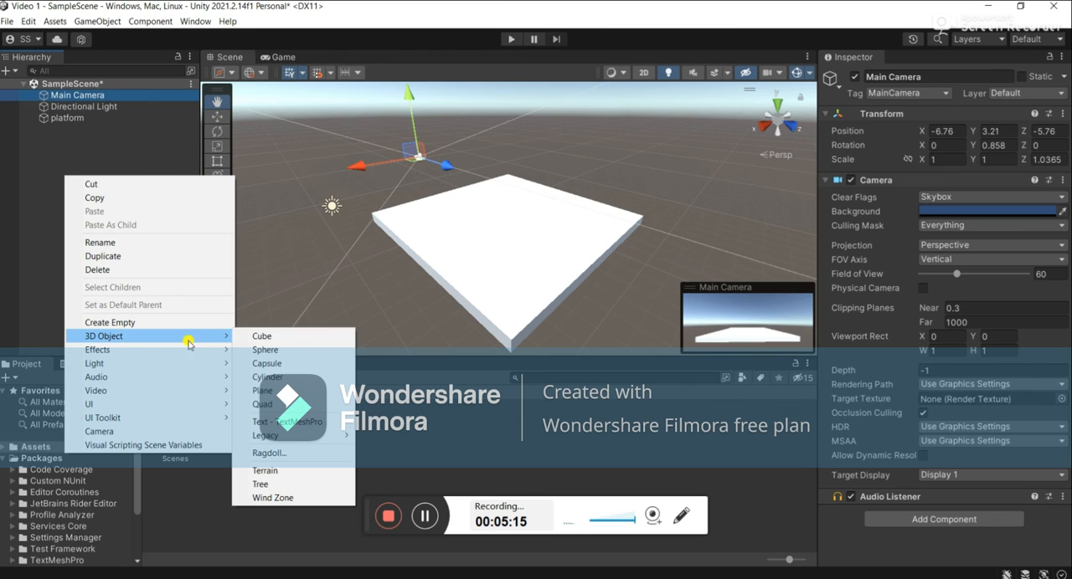
left_click(268, 363)
Move the capsule above the platform, to about 5.05 in Y and 3.87 in Z.
left_click_drag(508, 164, 507, 143)
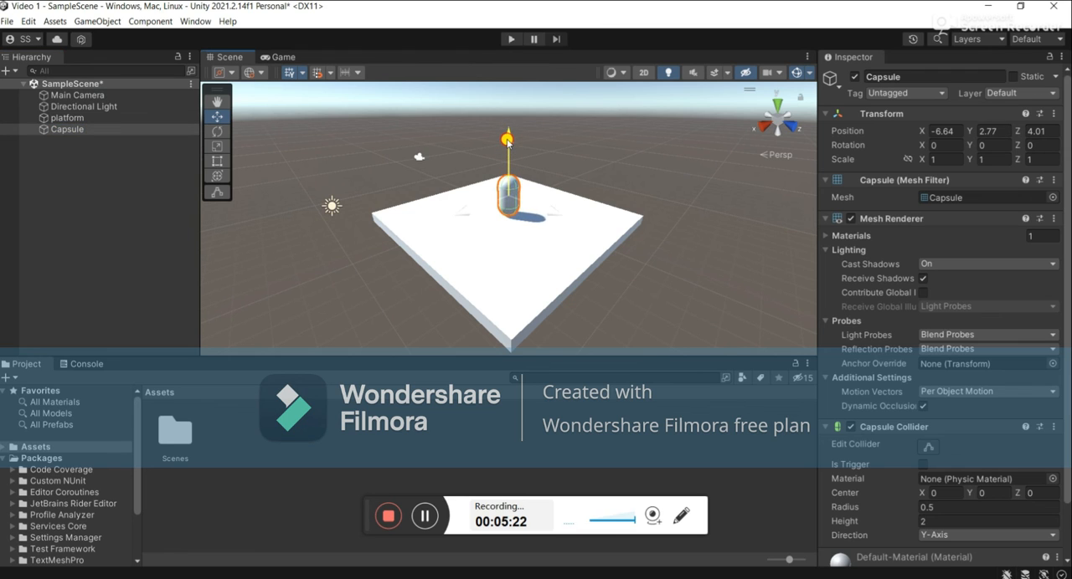
left_click_drag(556, 213, 533, 262)
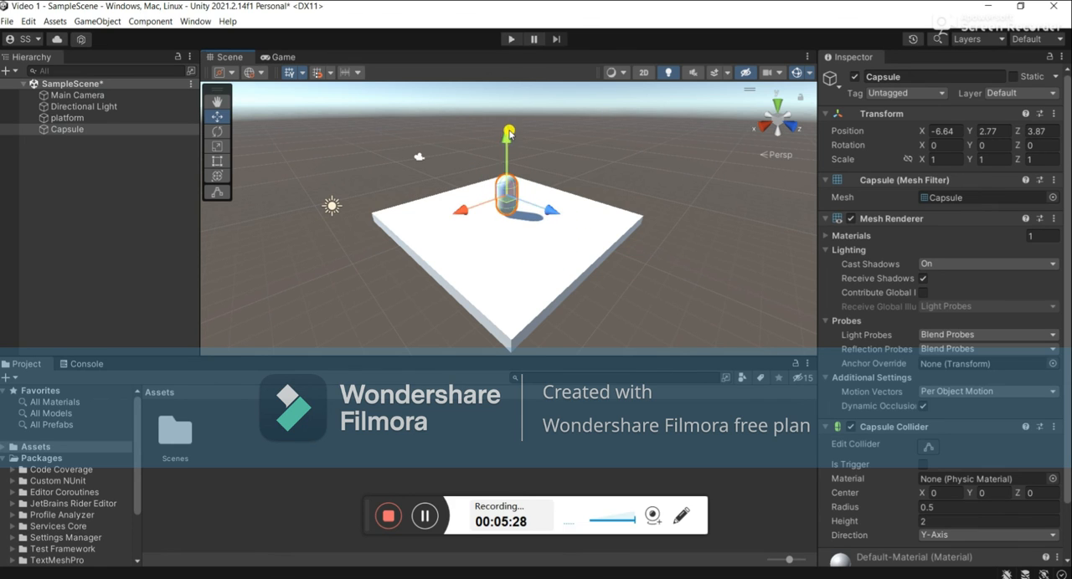
left_click_drag(507, 131, 508, 78)
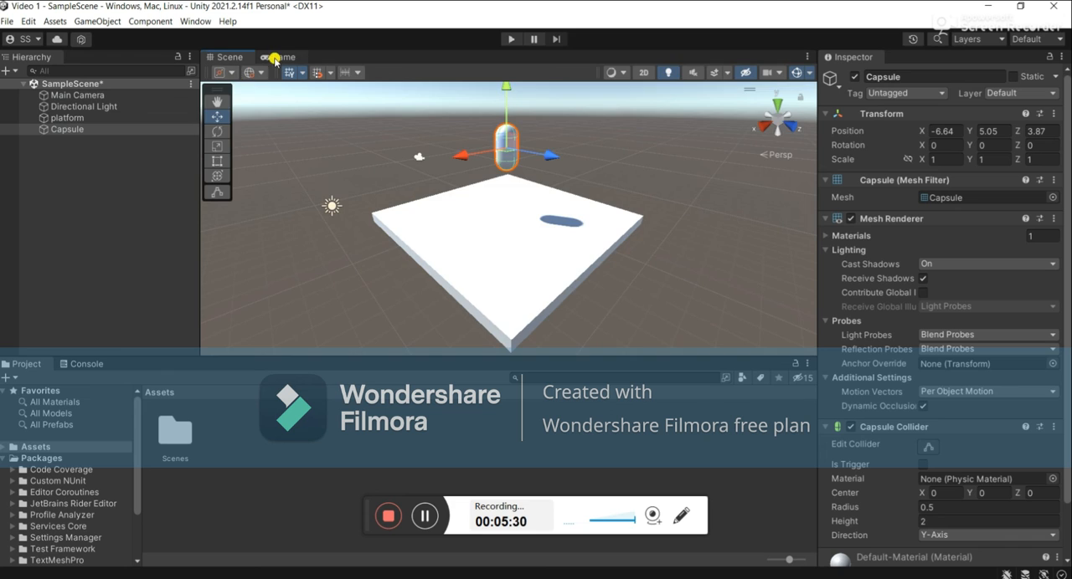
Run the scene in the Game view to test the capsule, then stop play mode.
left_click(273, 57)
left_click(510, 38)
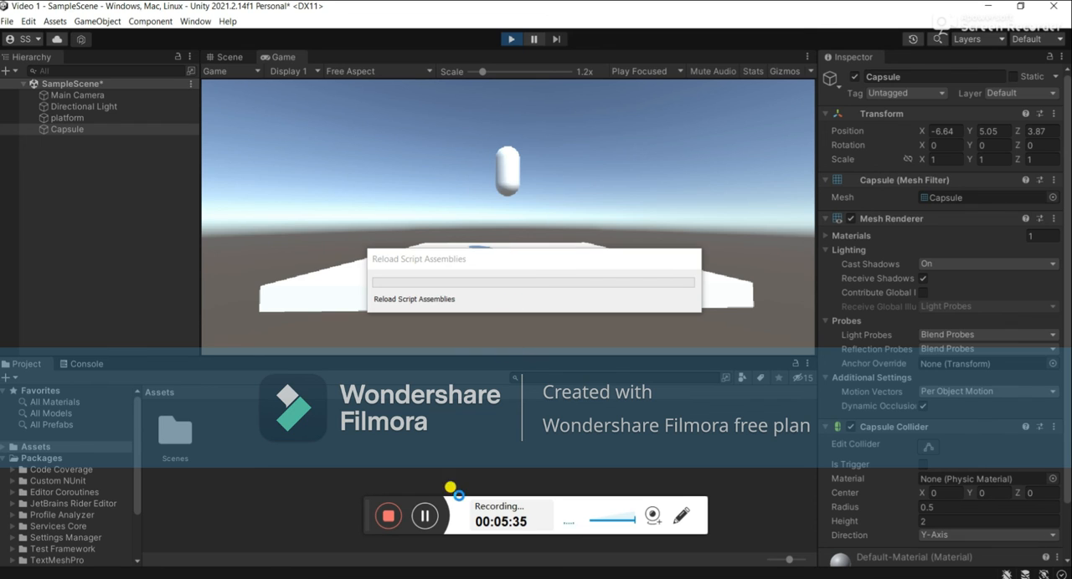
left_click(425, 517)
left_click(426, 519)
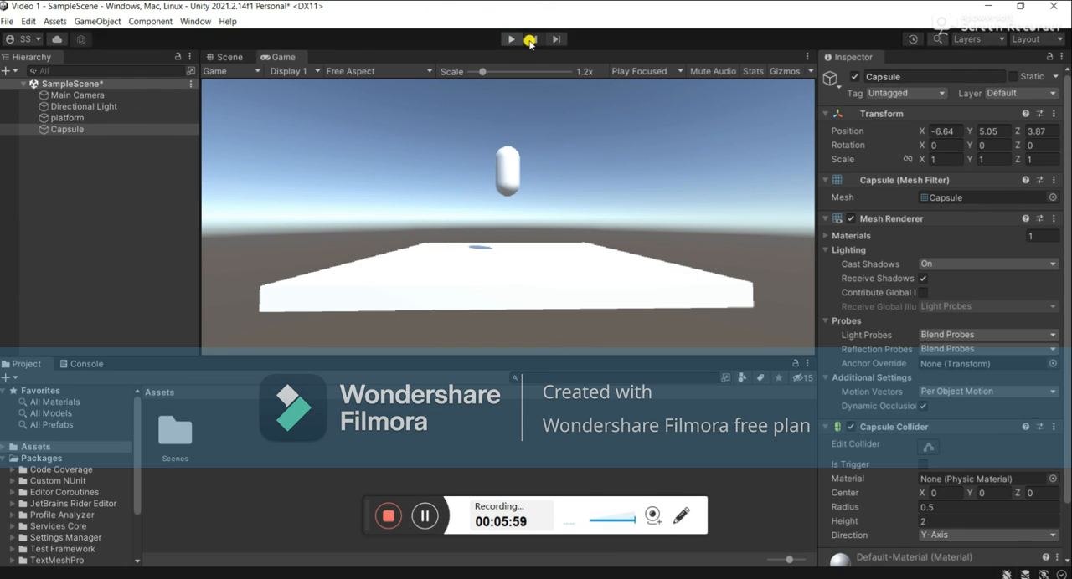
left_click(511, 39)
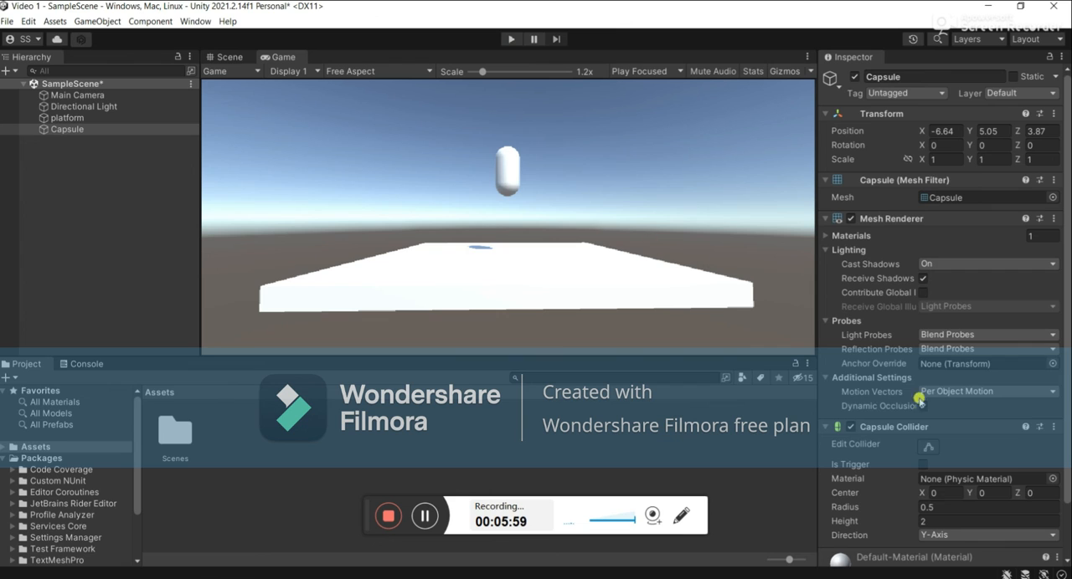
scroll(939, 408, "down", 2)
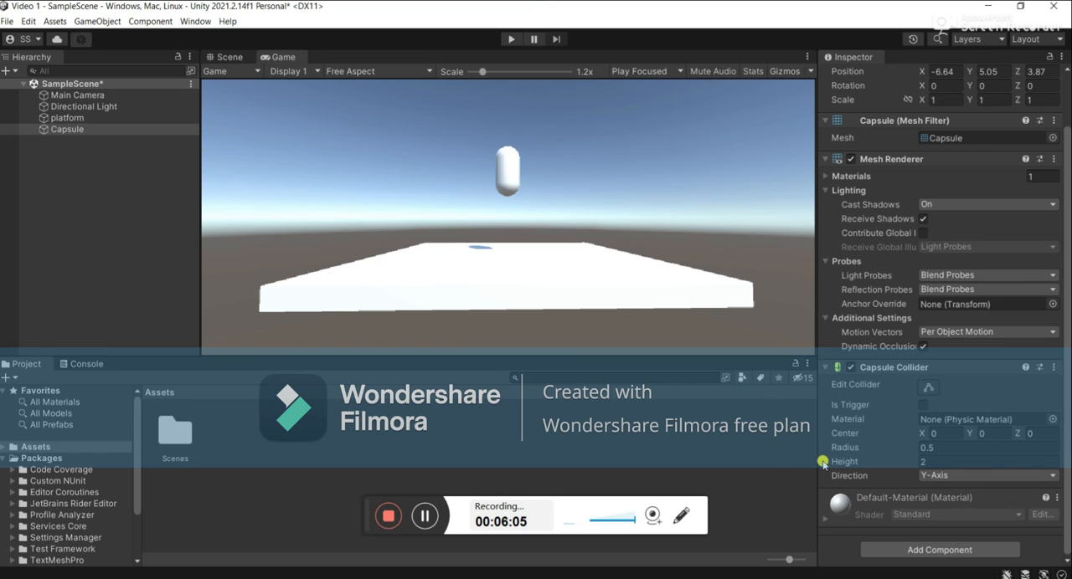
left_click(518, 170)
left_click(914, 550)
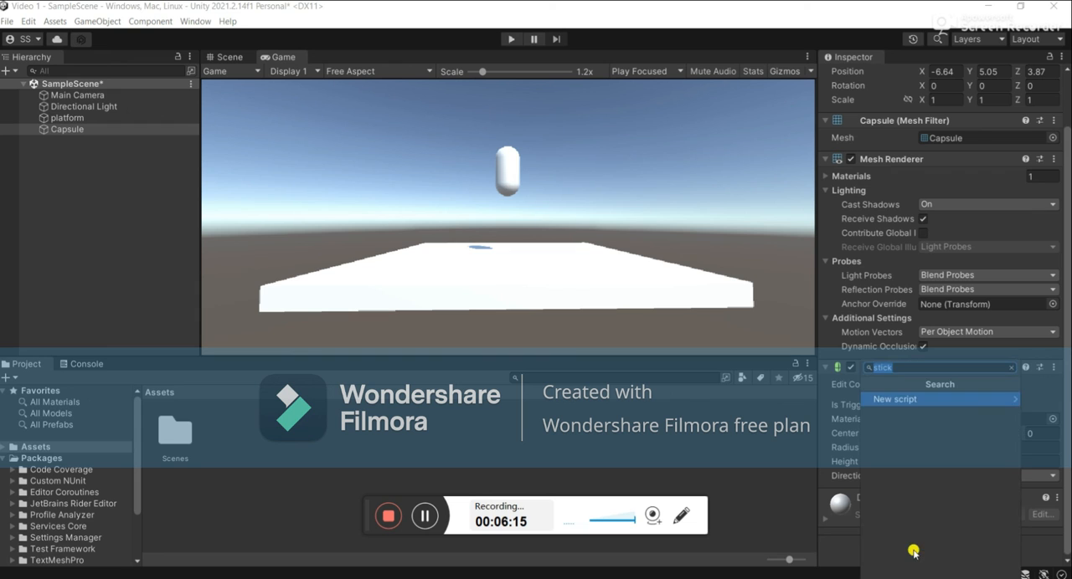
left_click(710, 423)
Add a Rigidbody component to the capsule, leaving its default settings.
left_click(91, 131)
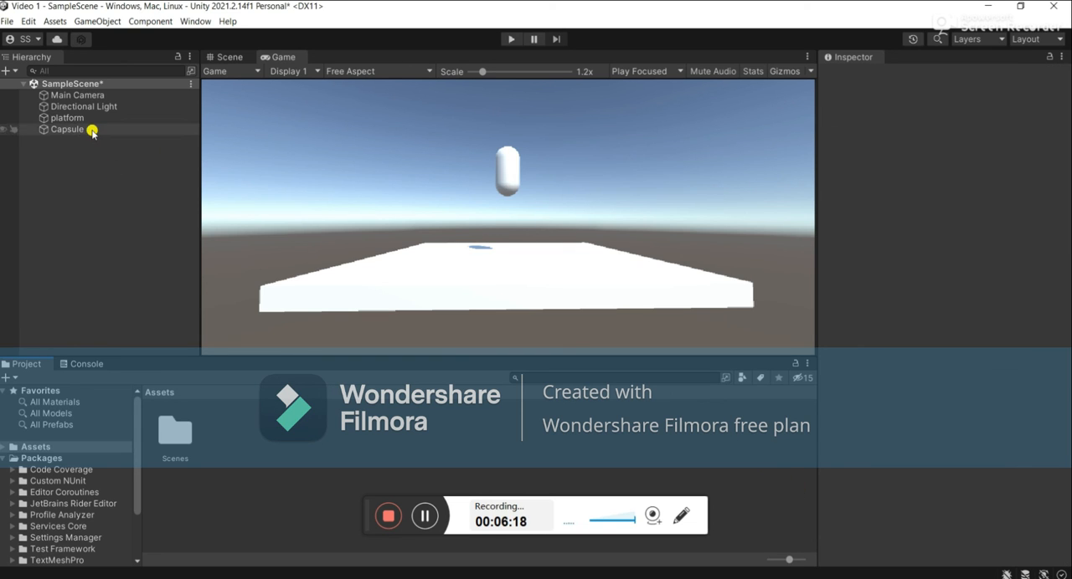
scroll(876, 525, "down", 3)
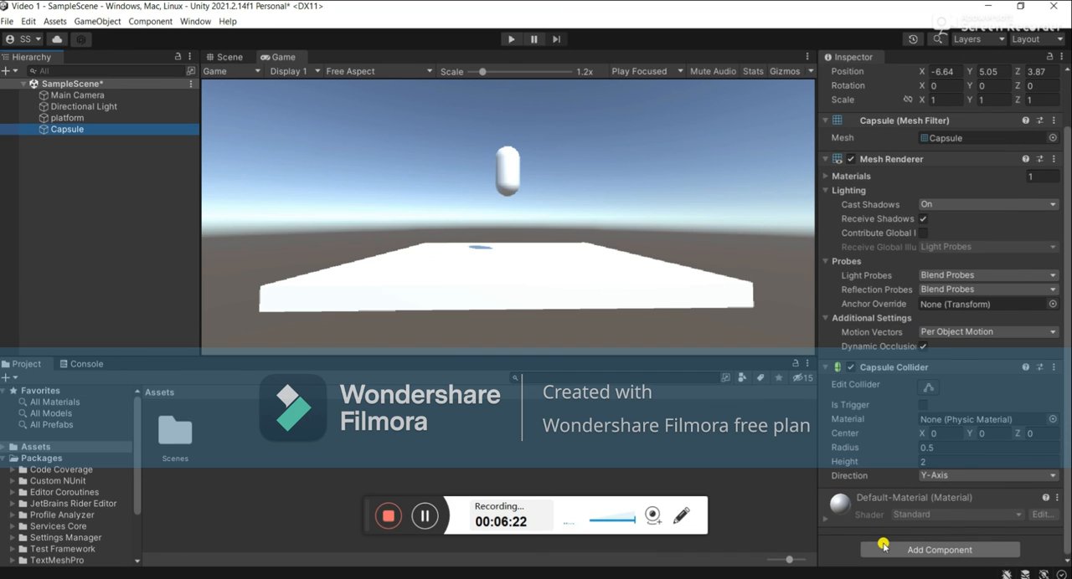
left_click(883, 546)
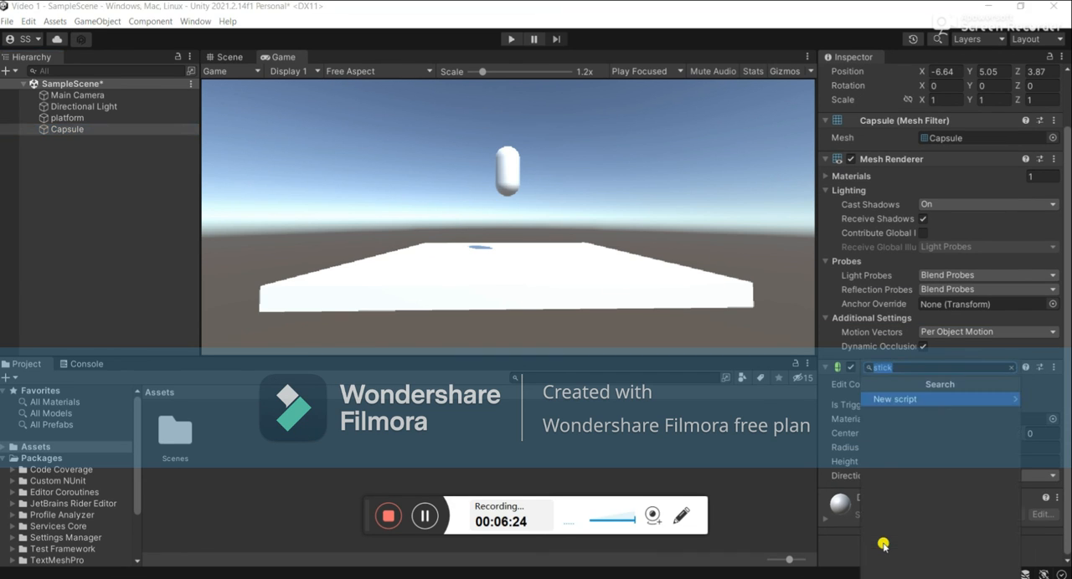
key("BackSpace")
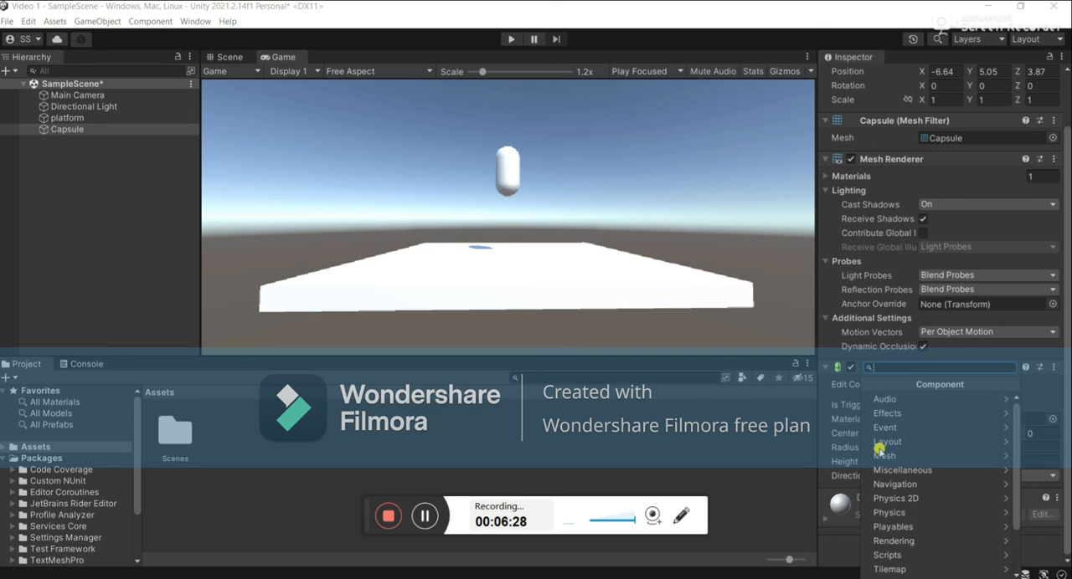
type("rig")
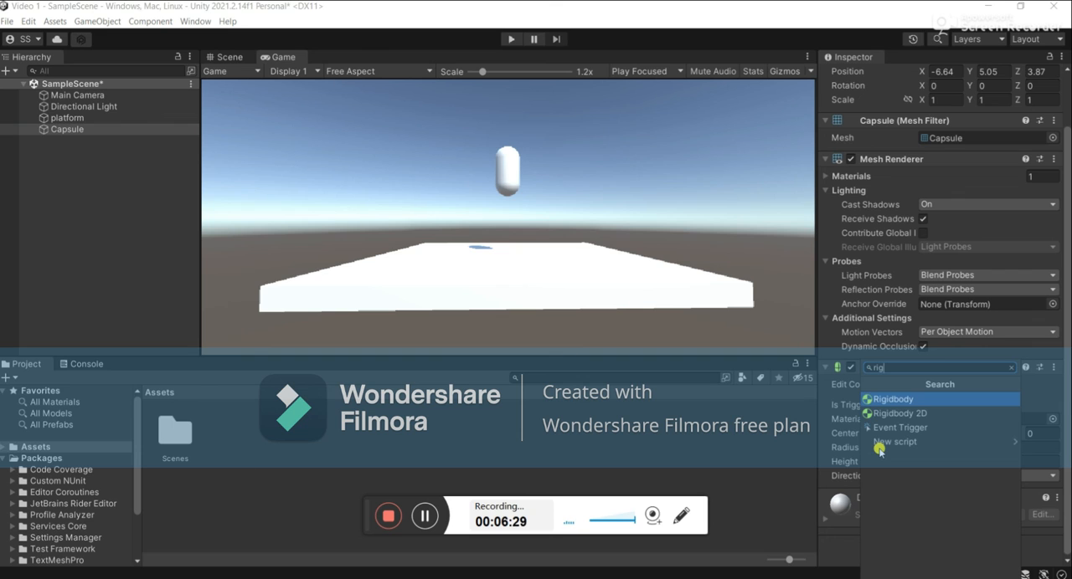
left_click(906, 401)
scroll(916, 469, "down", 4)
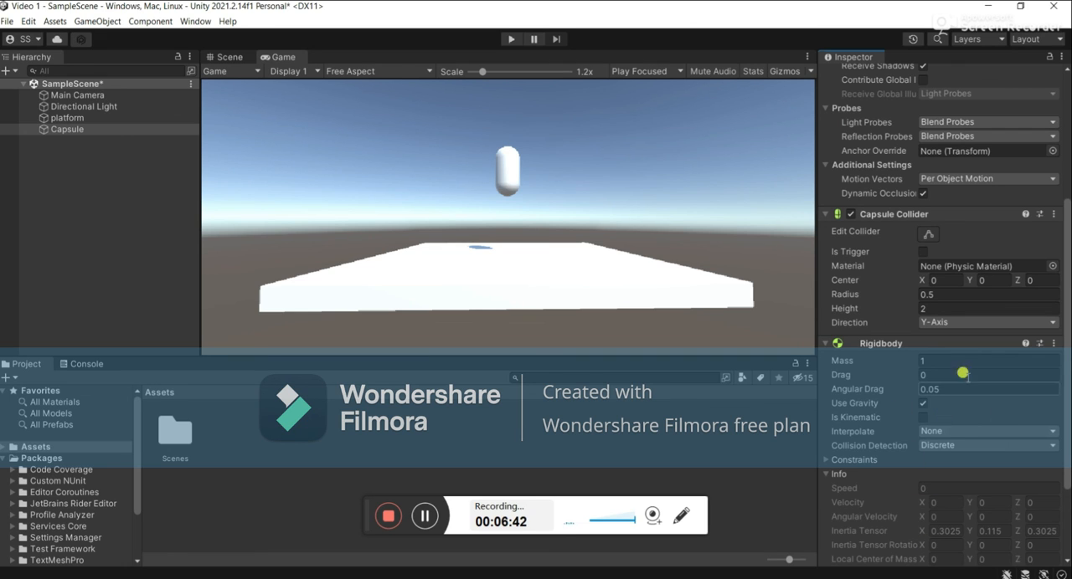
Run the scene in the Game view to test how the capsule behaves with the Rigidbody.
left_click(508, 39)
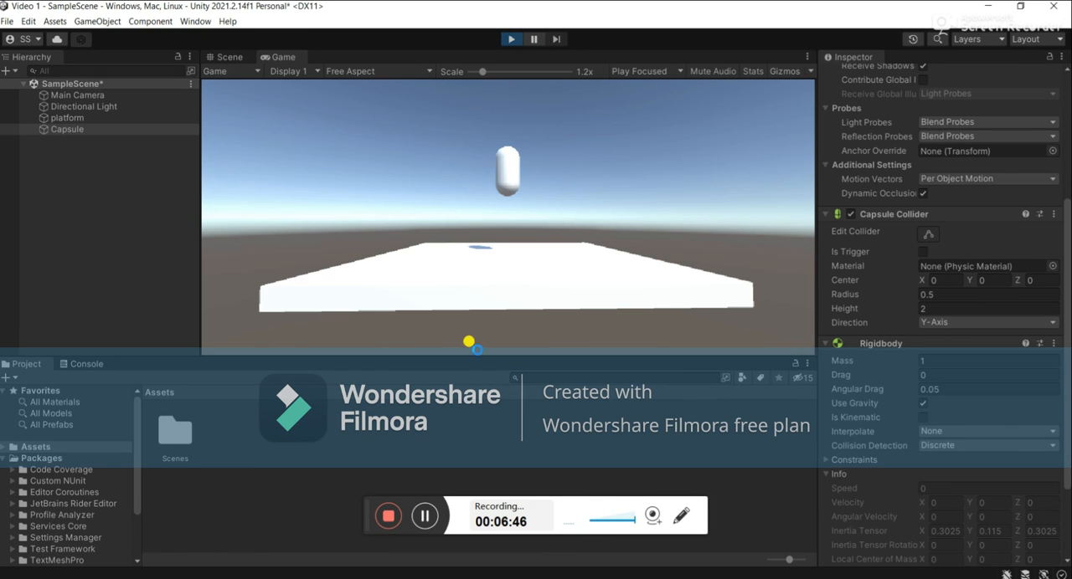